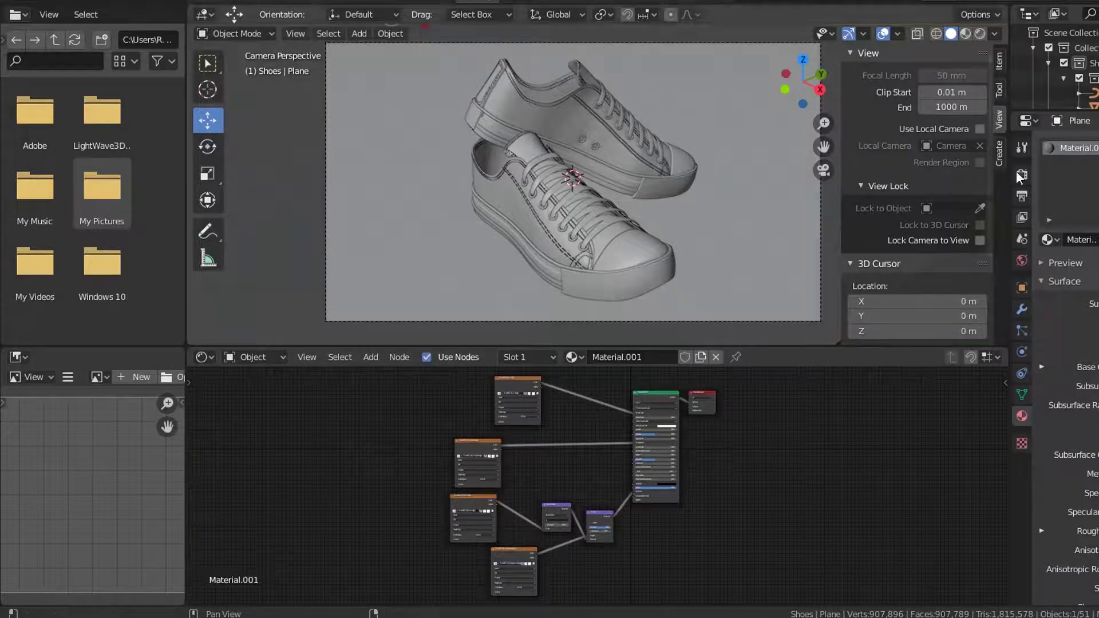
Switch the viewport shading to Material Preview and create a new material for the front shoe's fabric upper
left_click(979, 34)
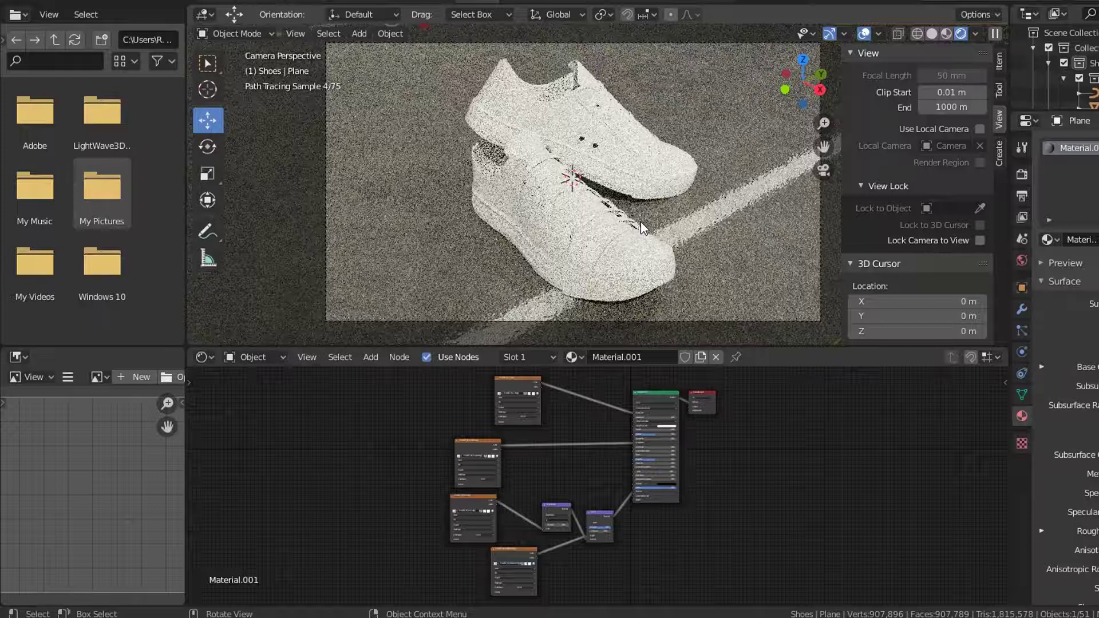
left_click(947, 33)
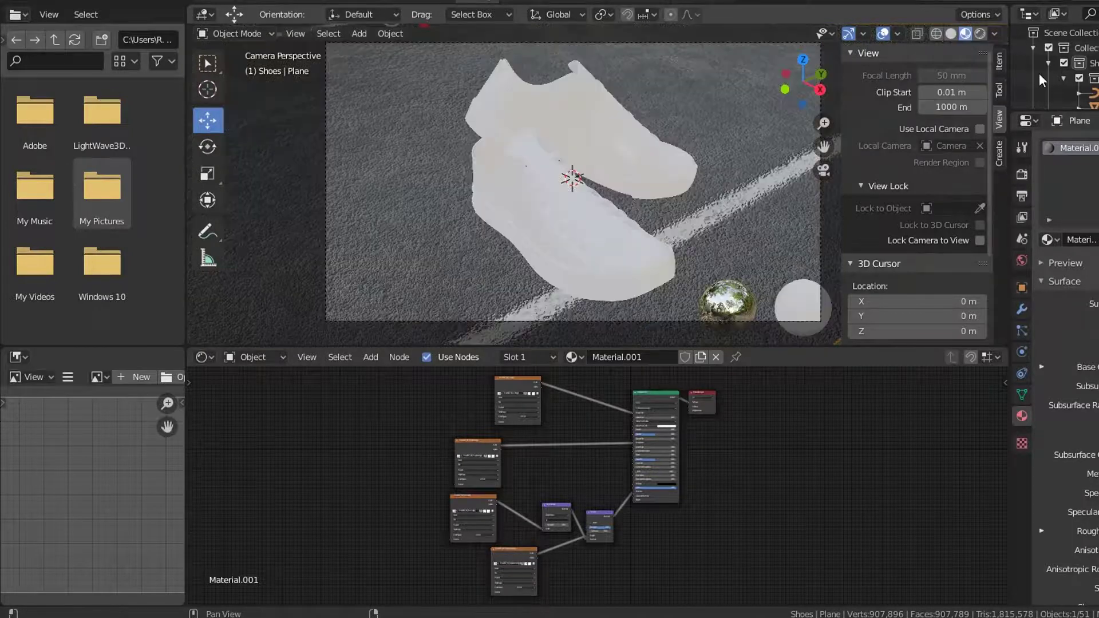
left_click(508, 188)
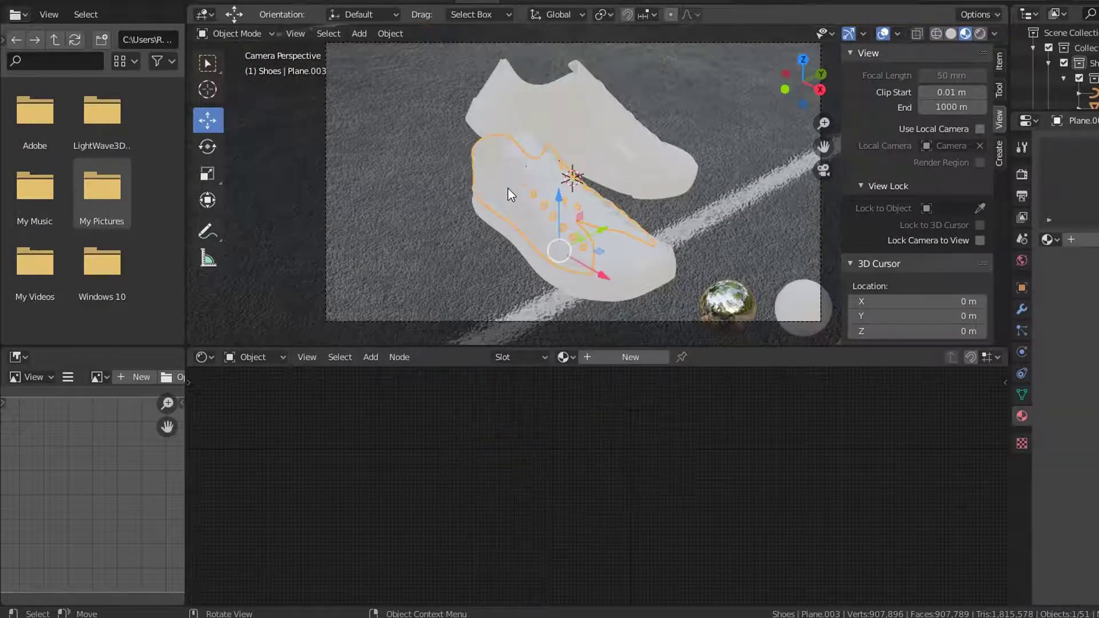
left_click(632, 359)
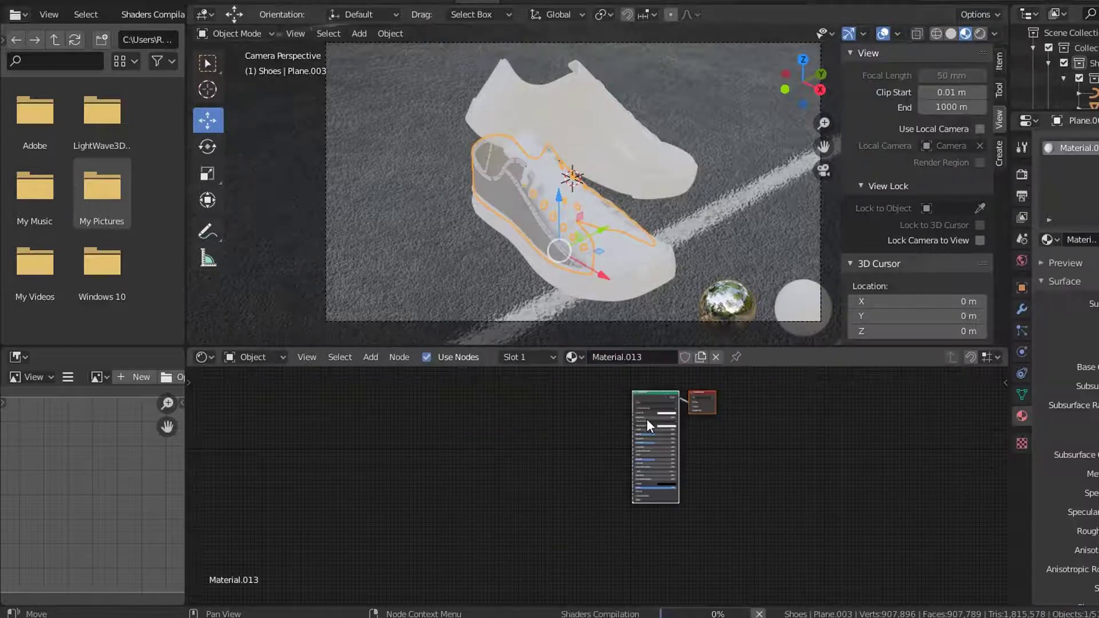
Bring the FabricDenim003 COL_VAR1 and GLOSS images from the file explorer's 3K folder into the material as stacked image texture nodes
key("alt+Tab")
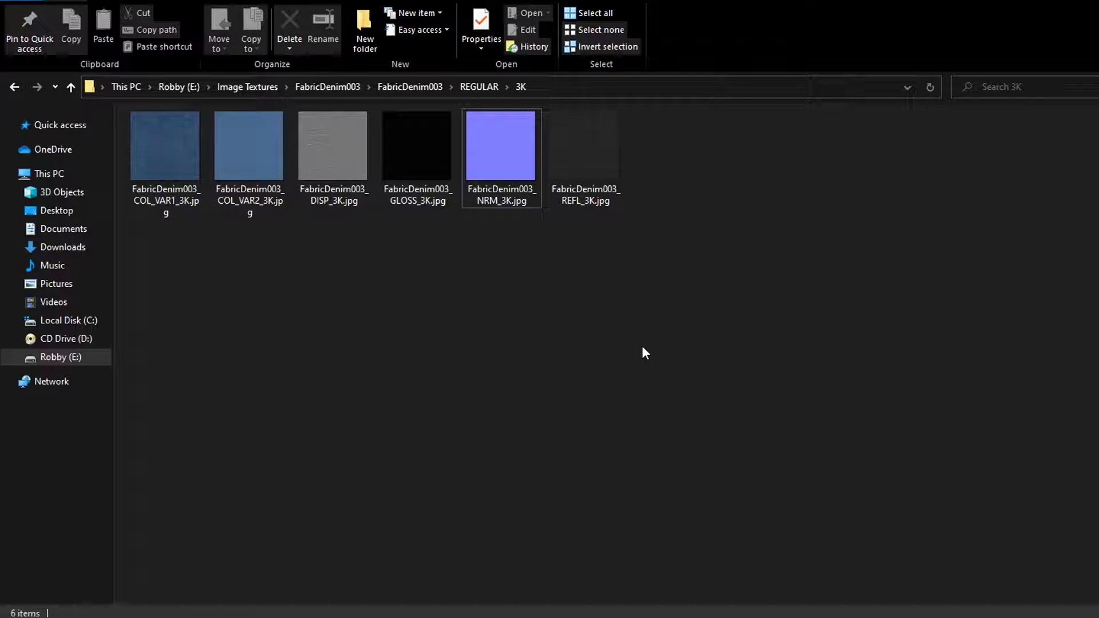
key("Home")
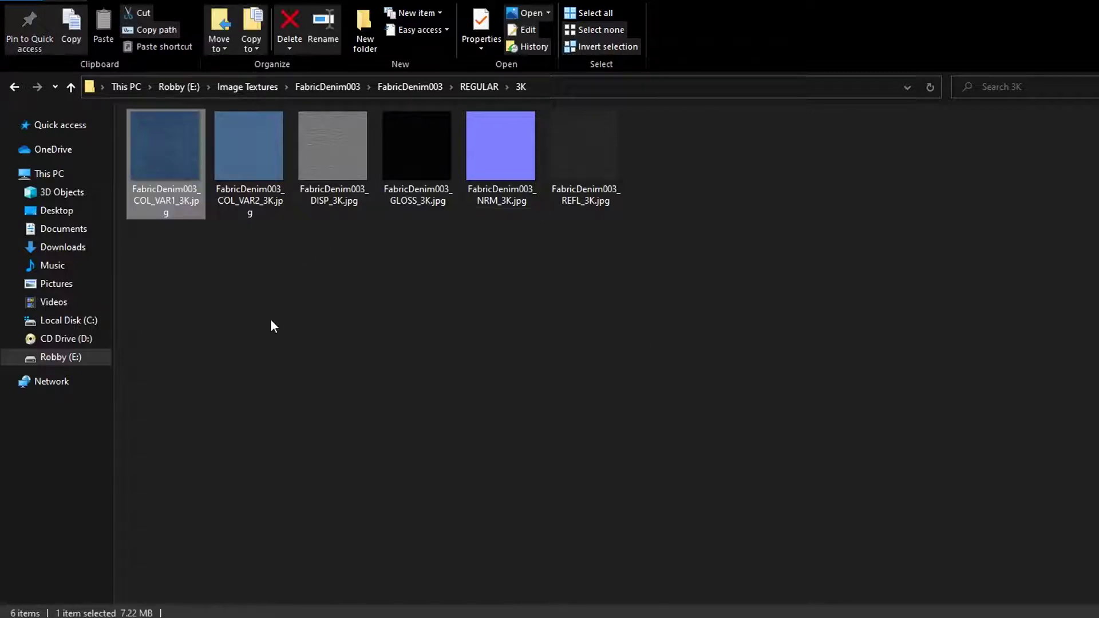
left_click_drag(176, 167, 448, 382)
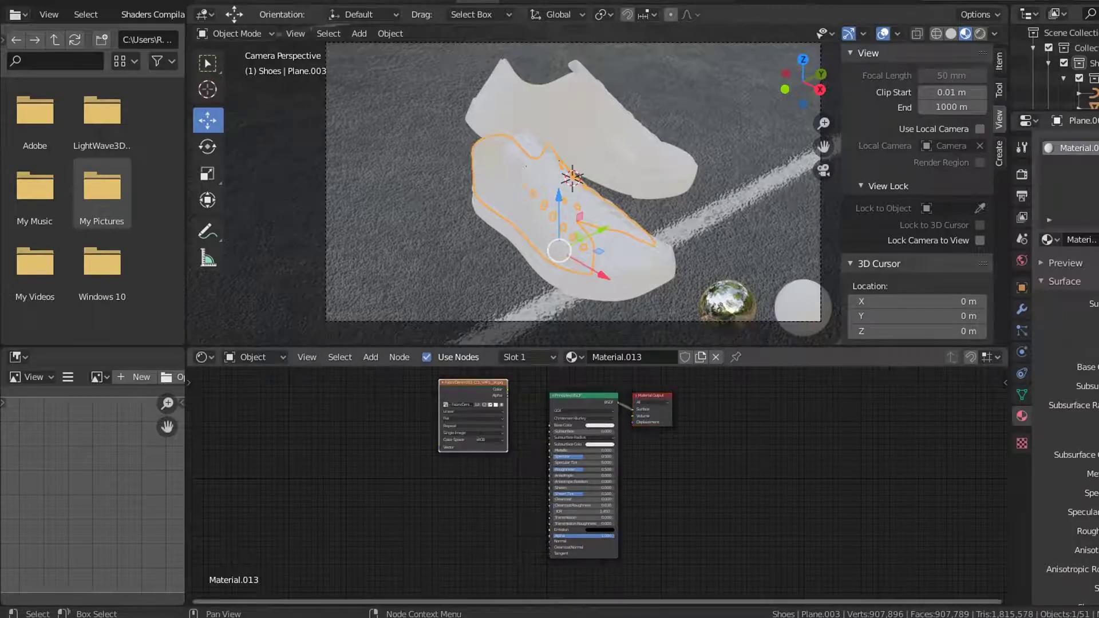
mouse_move(261, 572)
left_click(112, 558)
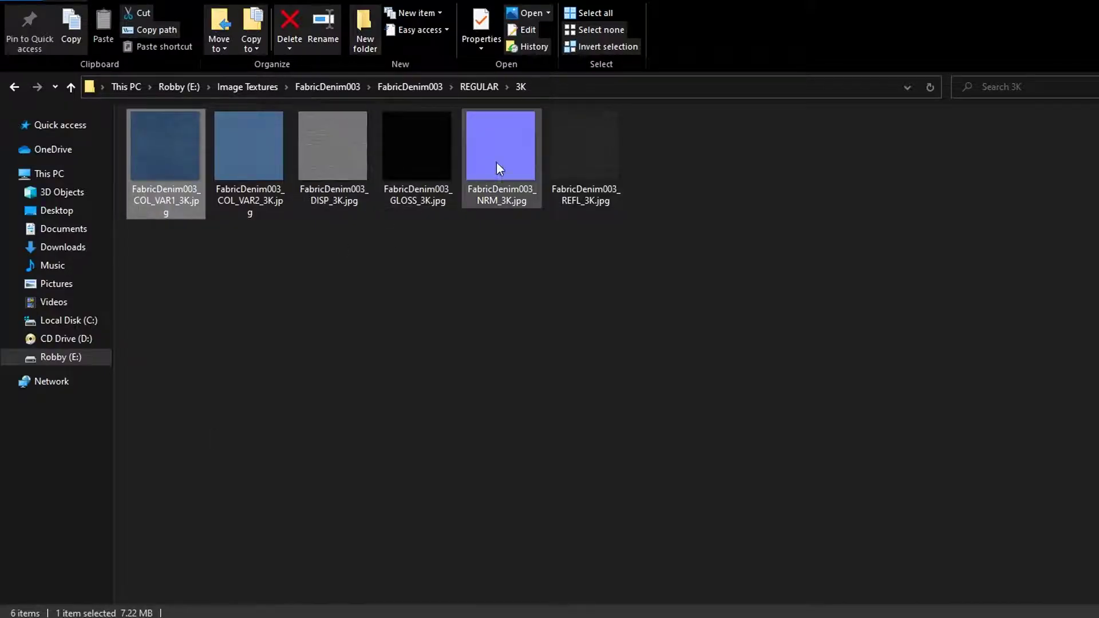
left_click_drag(438, 154, 603, 579)
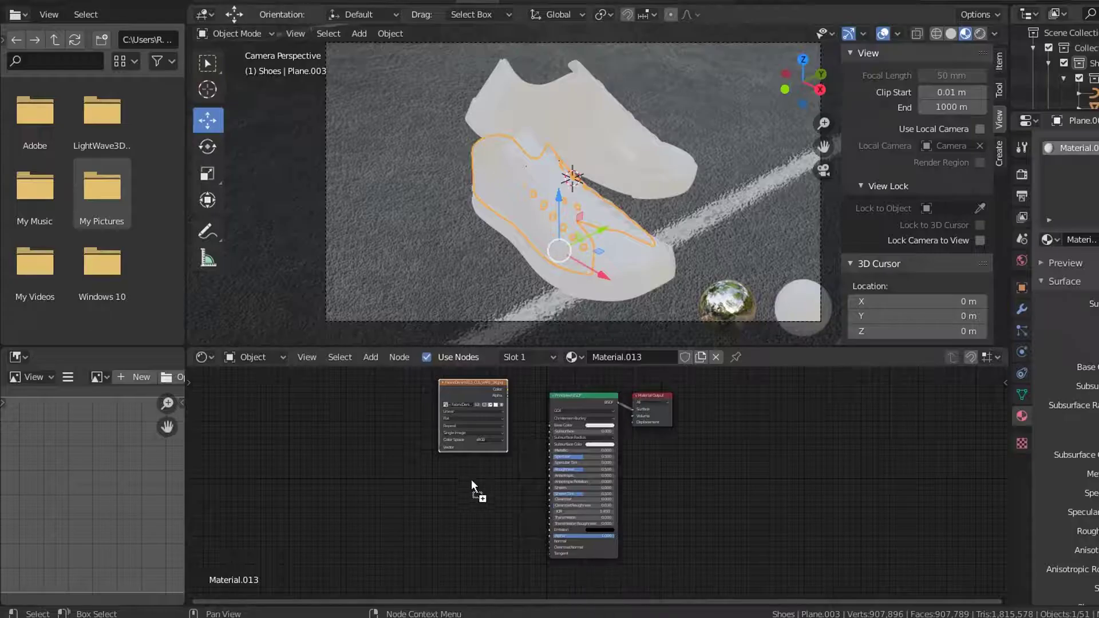
left_click_drag(446, 466, 447, 466)
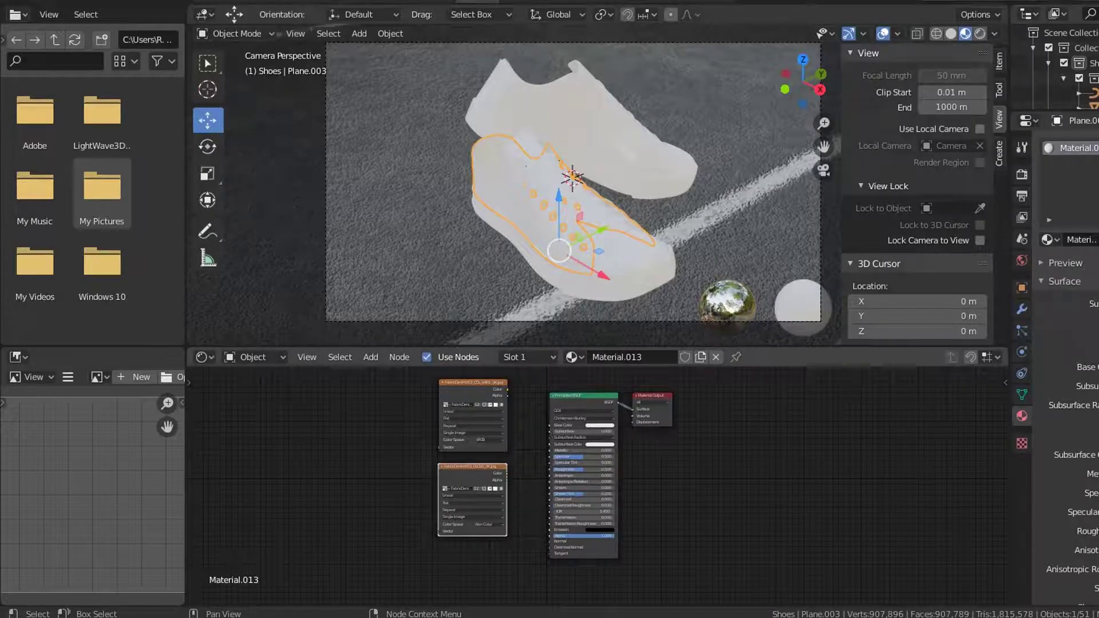
Bring the FabricDenim003 DISP and NRM images from the 3K folder into the material below the GLOSS node
left_click(148, 565)
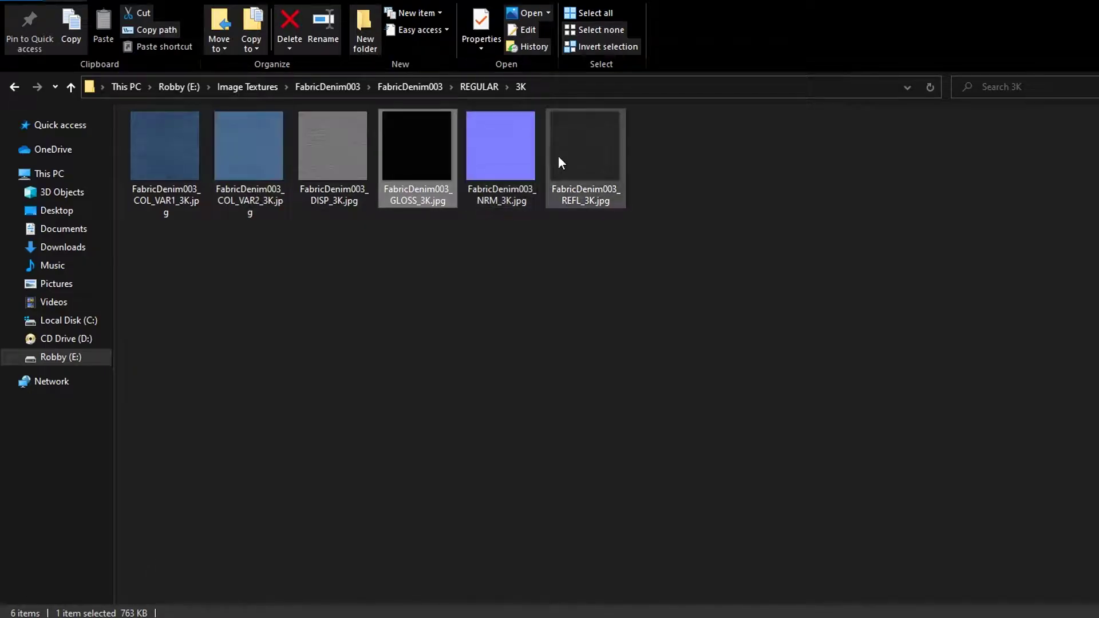
left_click_drag(331, 159, 591, 540)
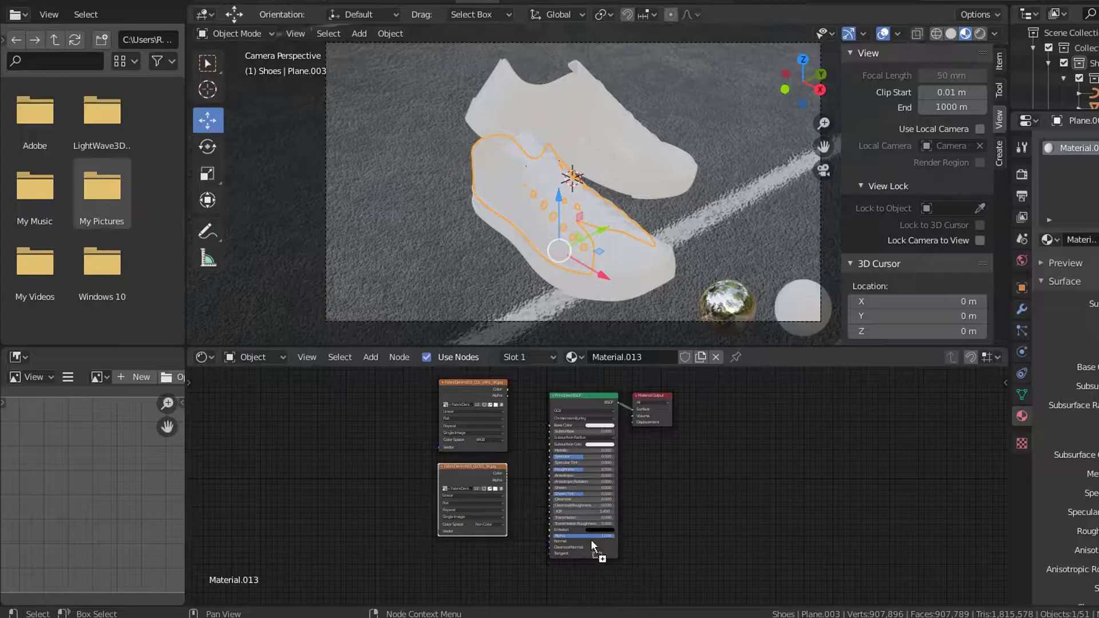
left_click_drag(445, 551, 475, 558)
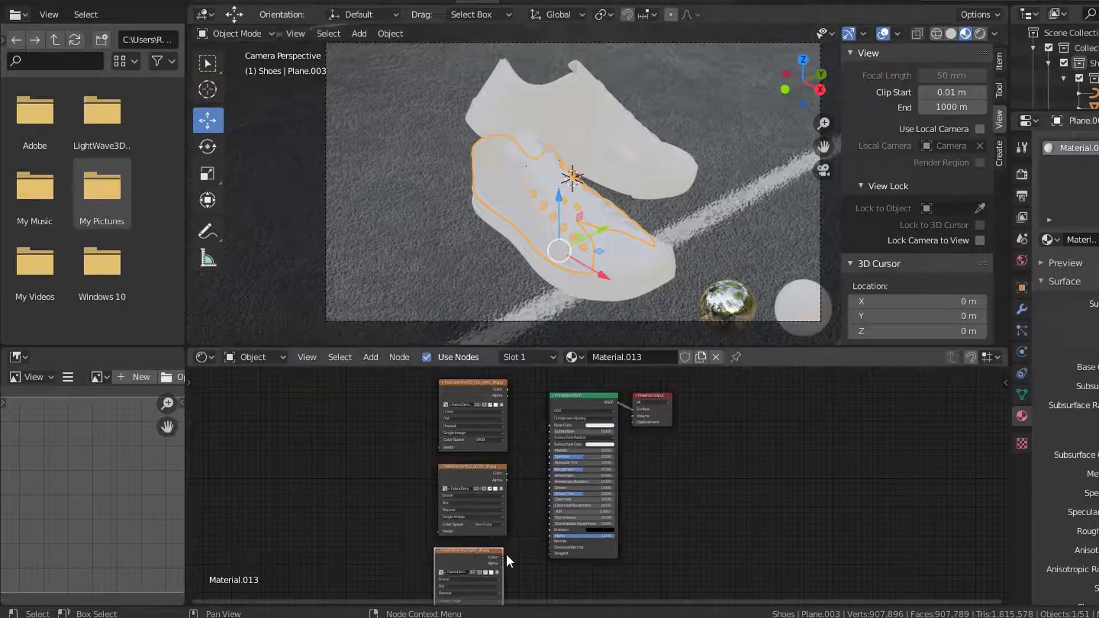
key("alt+Tab")
left_click_drag(504, 172, 534, 490)
left_click_drag(491, 563, 460, 542)
Add Texture Coordinate and Mapping nodes for the image textures and delete the redundant Texture Coordinate node near the COL_VAR1 image
left_click_drag(514, 491, 567, 596, "alt")
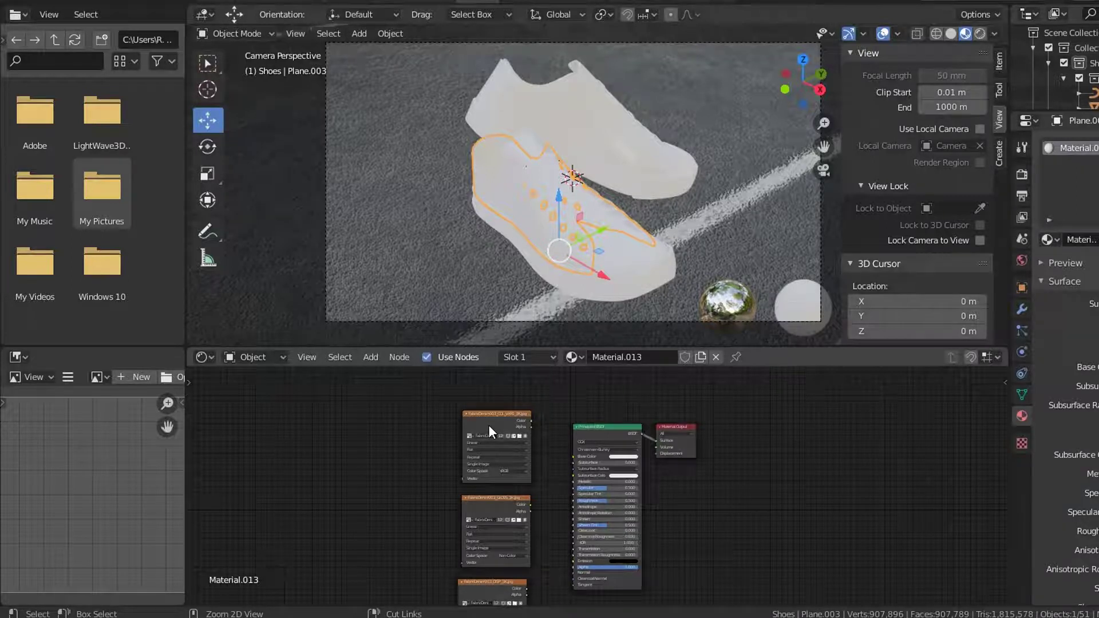
key("ctrl+t")
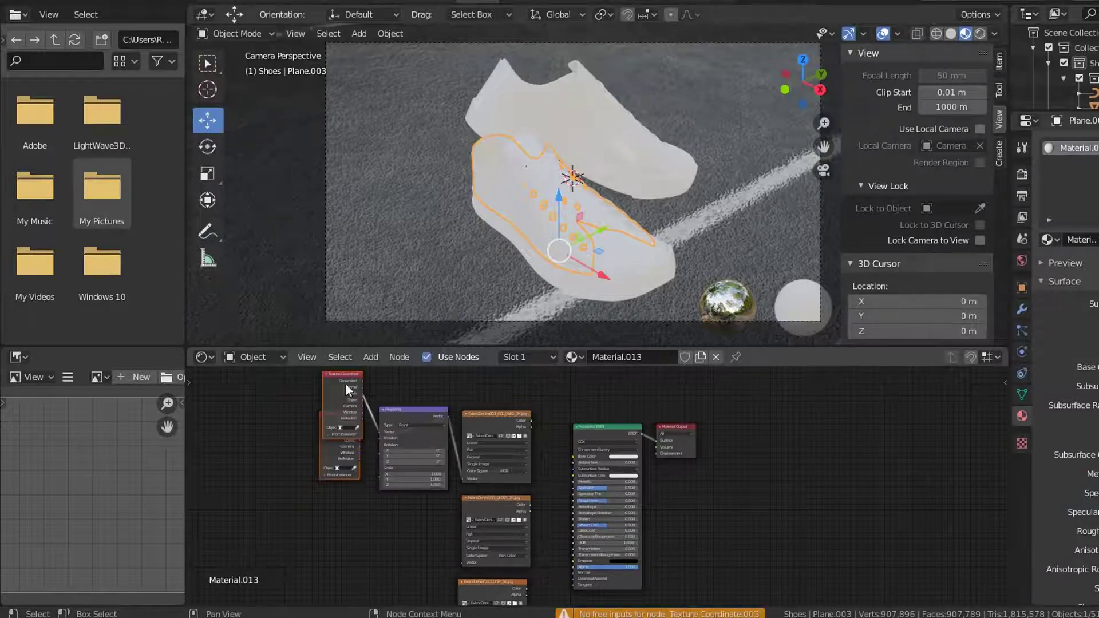
left_click(325, 465)
key("x")
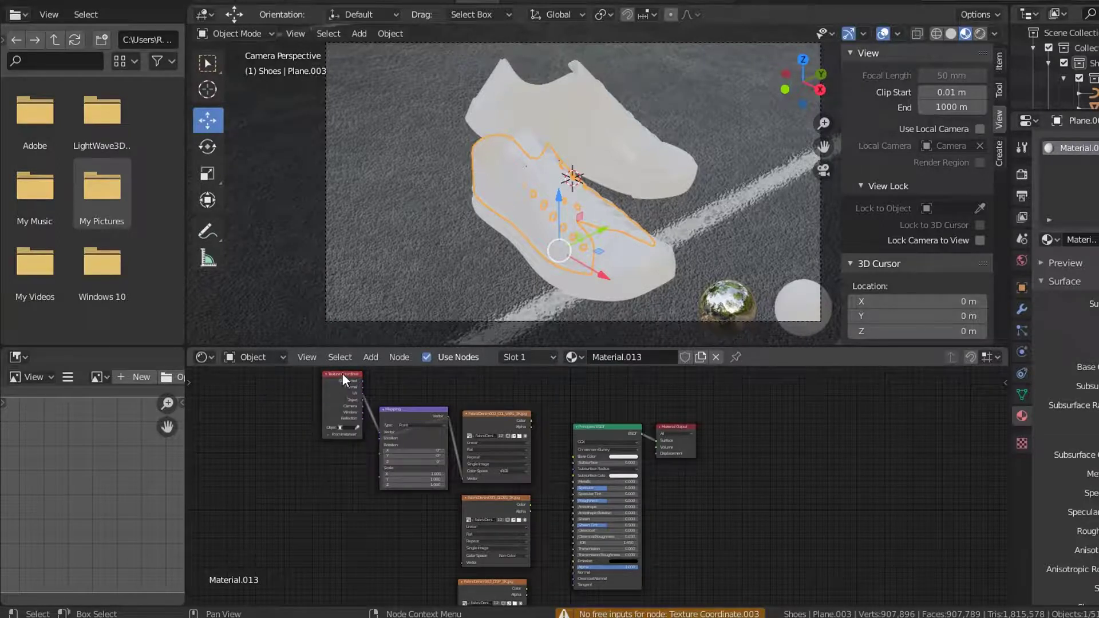
Align the Texture Coordinate and expanded Mapping nodes beside the COL_VAR1 image and link the Camera output to the Mapping node's Vector input
scroll(342, 403, "up", 2)
middle_click_drag(342, 403, 510, 471)
left_click_drag(356, 375, 325, 445)
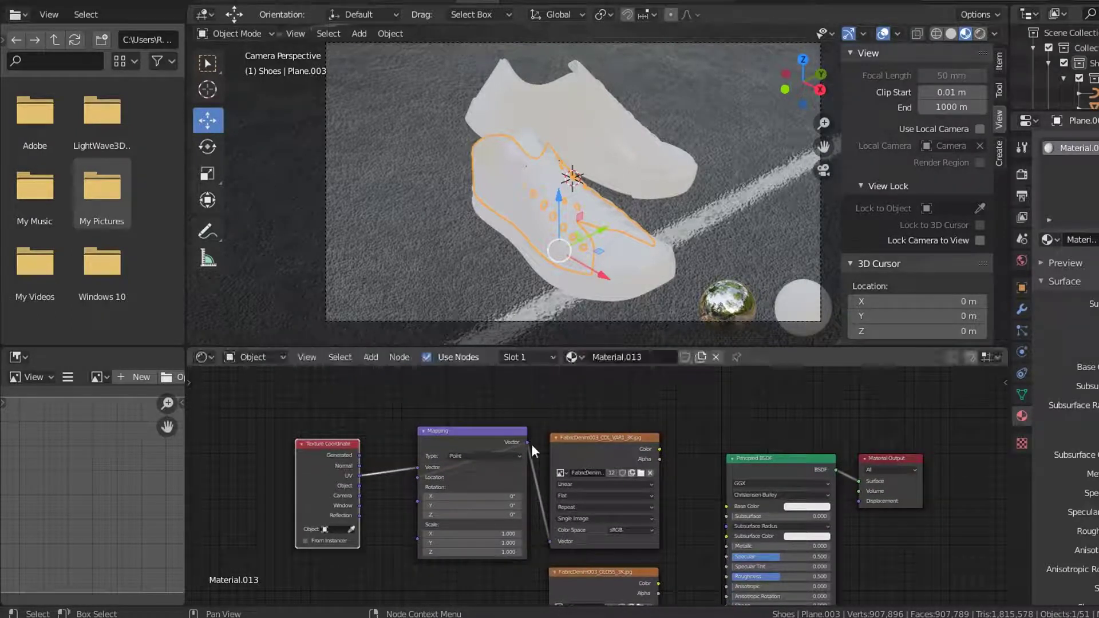
left_click(421, 476)
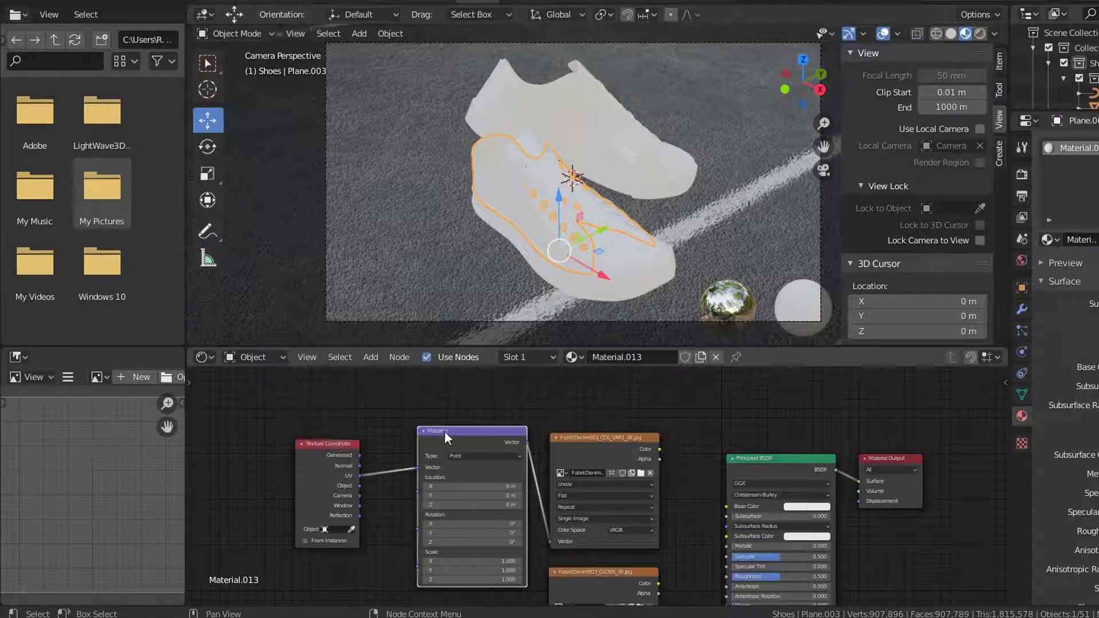
left_click_drag(444, 432, 421, 427)
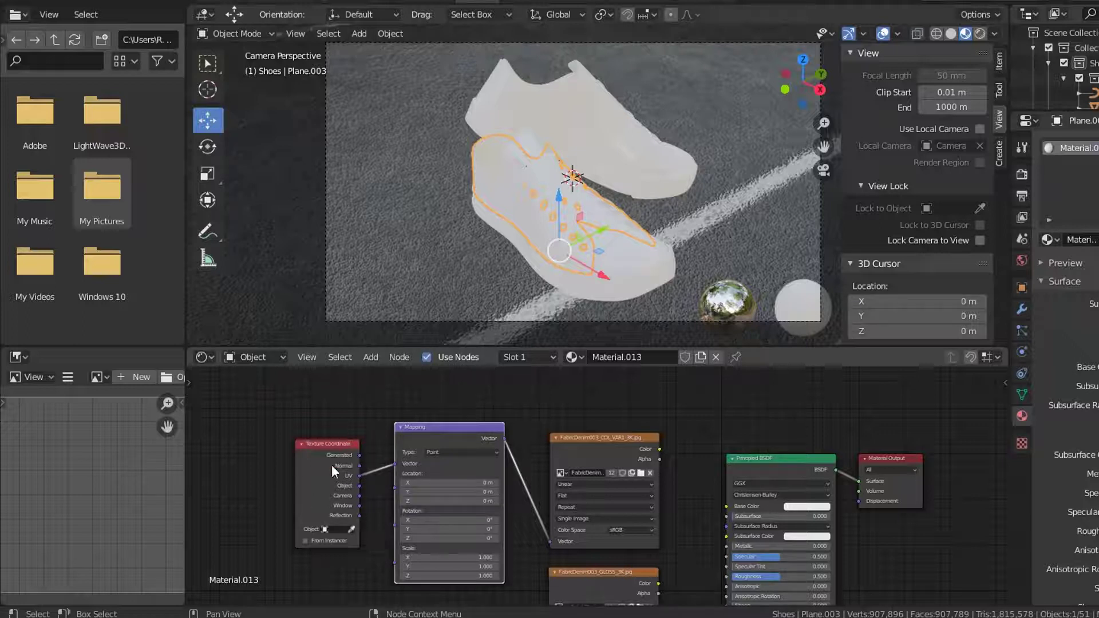
left_click_drag(360, 495, 394, 462)
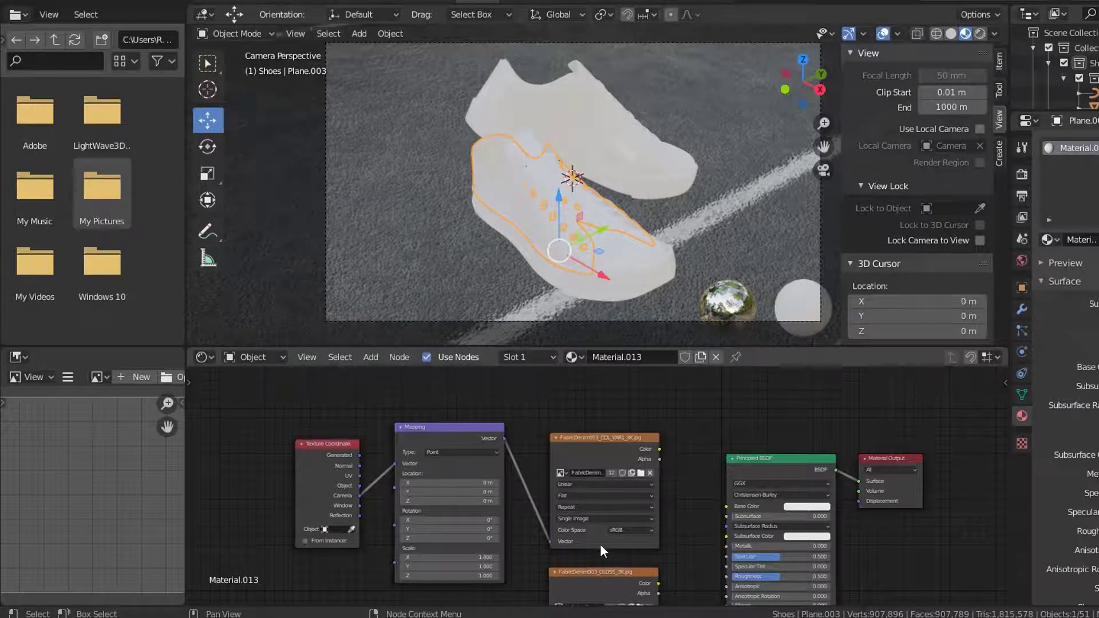
Move the Texture Coordinate and Mapping nodes together well away from the image textures to free up space
middle_click_drag(525, 553, 535, 507)
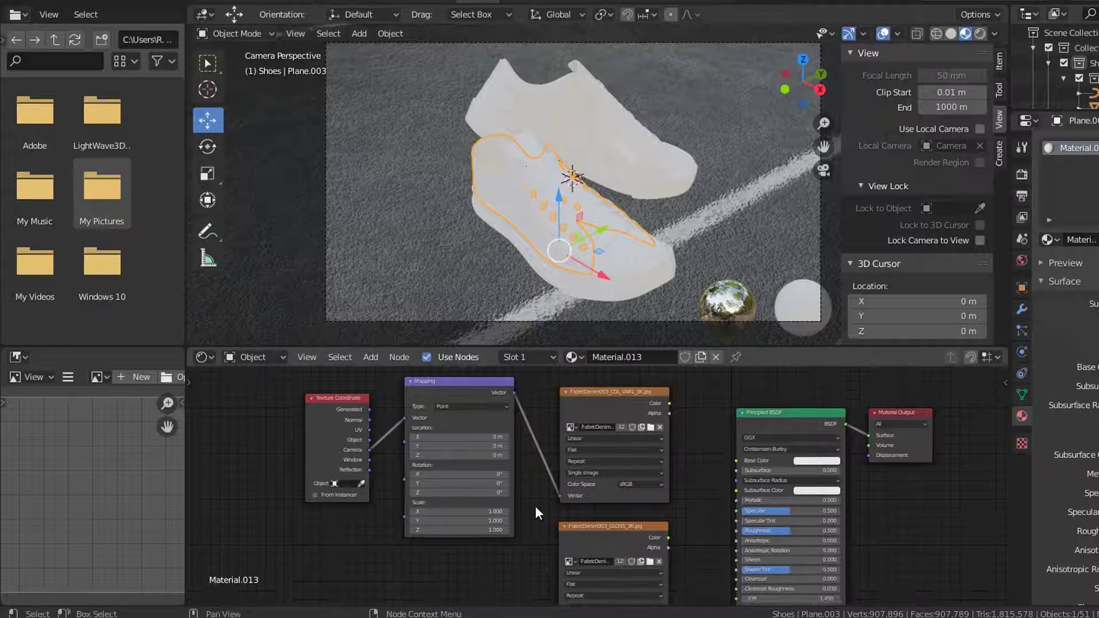
scroll(535, 506, "down", 5)
left_click_drag(446, 428, 532, 478)
left_click_drag(530, 434, 365, 445)
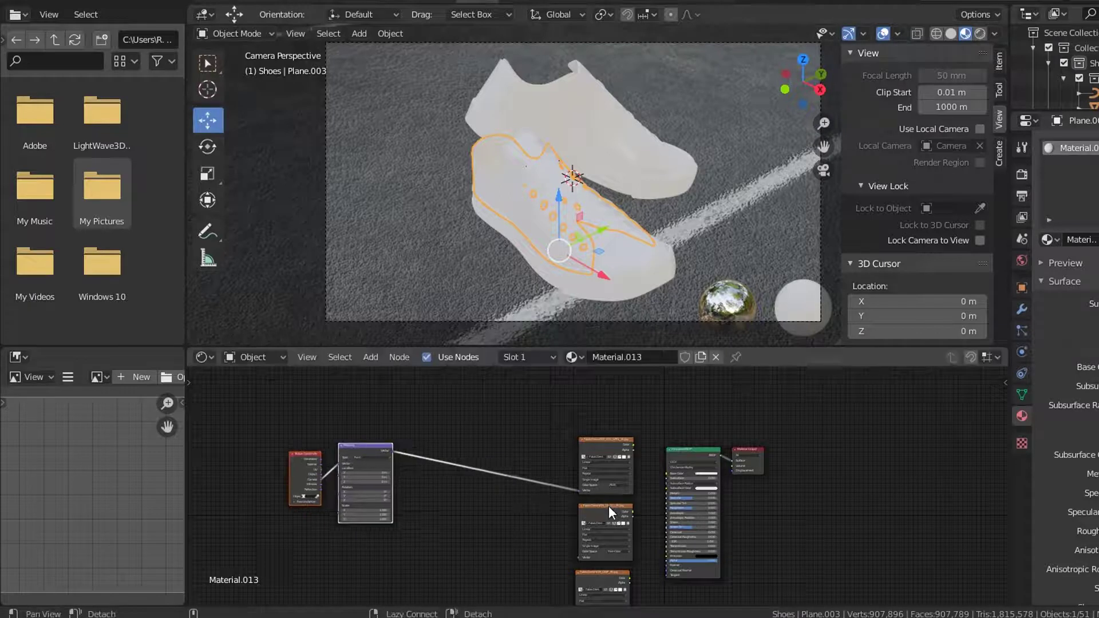
Delete the extra Texture Coordinate and Mapping nodes attached to the NRM image node
middle_click_drag(557, 491, 589, 413)
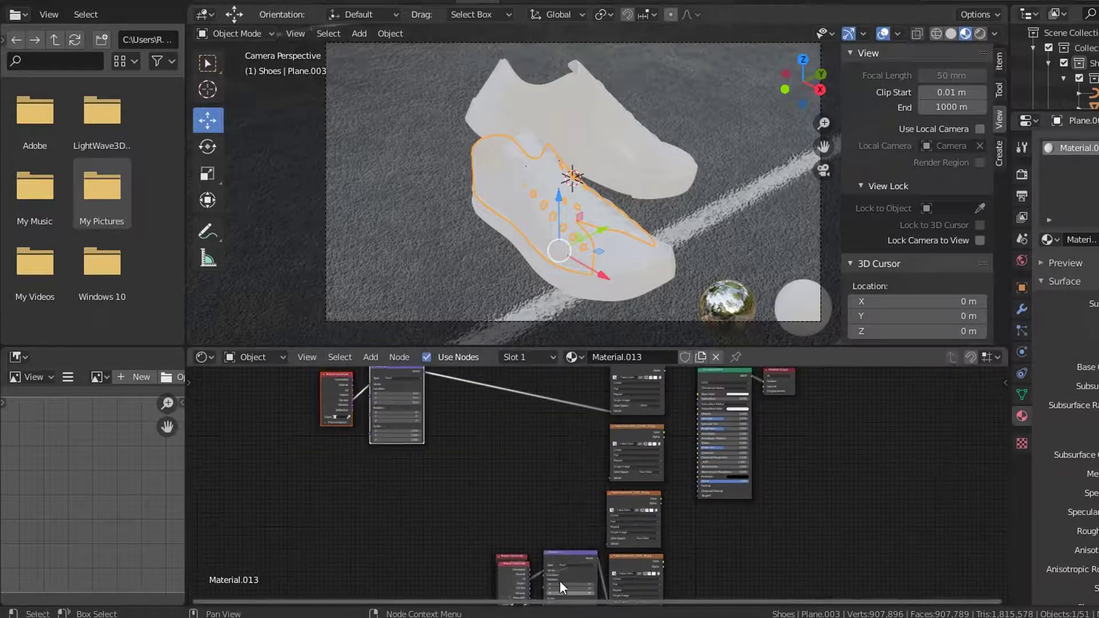
left_click_drag(496, 532, 601, 607)
key("x")
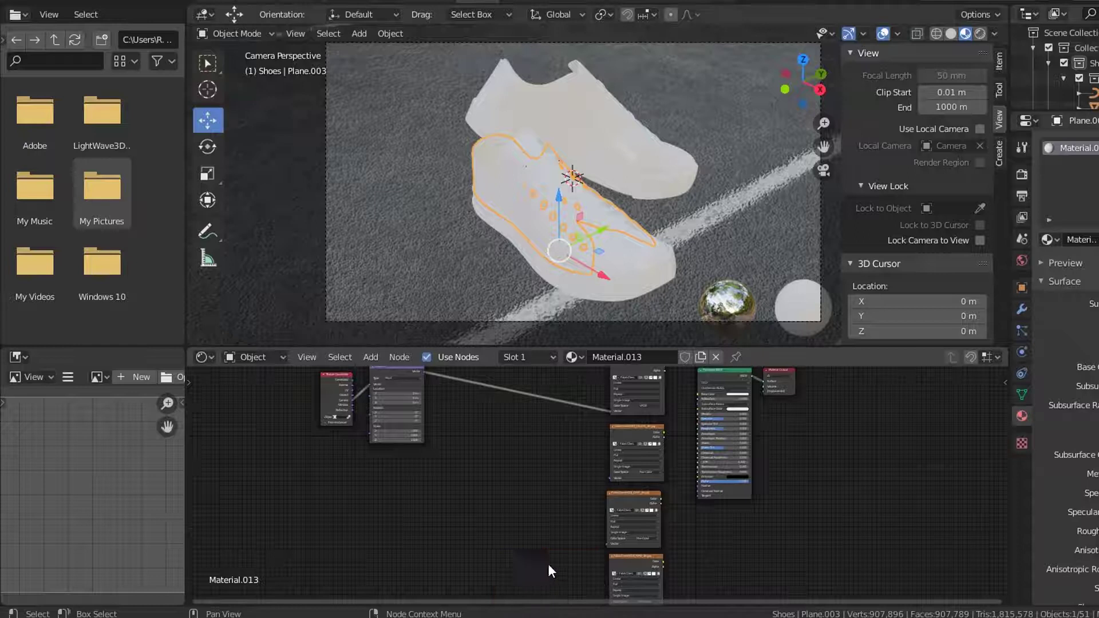
Move the COL_VAR1 image node out of the texture stack, closer to the Mapping node
middle_click_drag(543, 580, 541, 580, "alt")
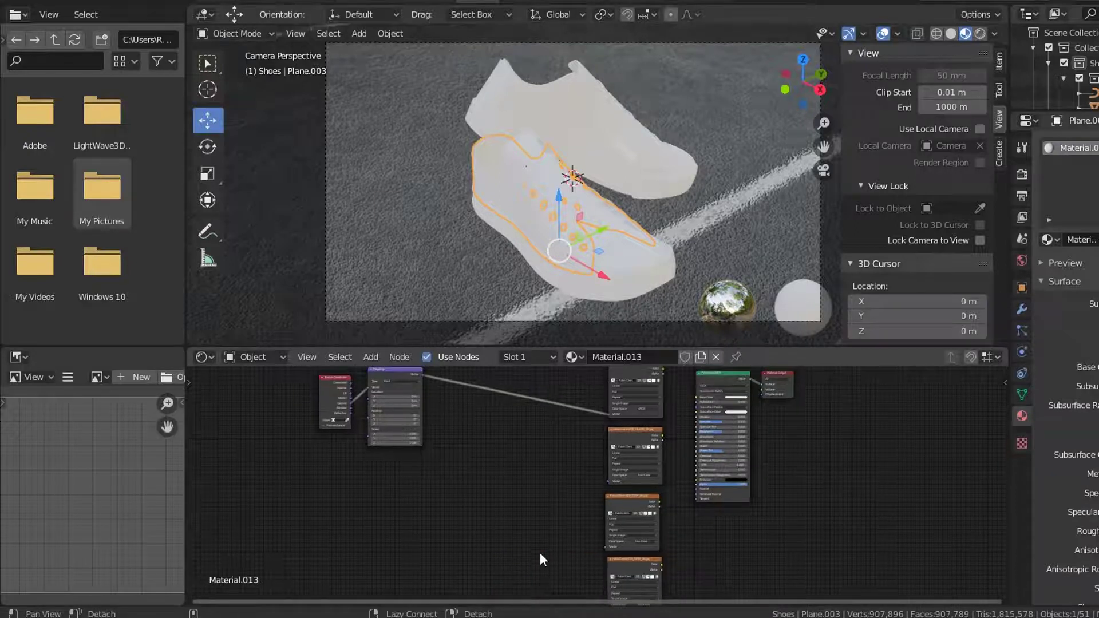
middle_click_drag(592, 369, 596, 436)
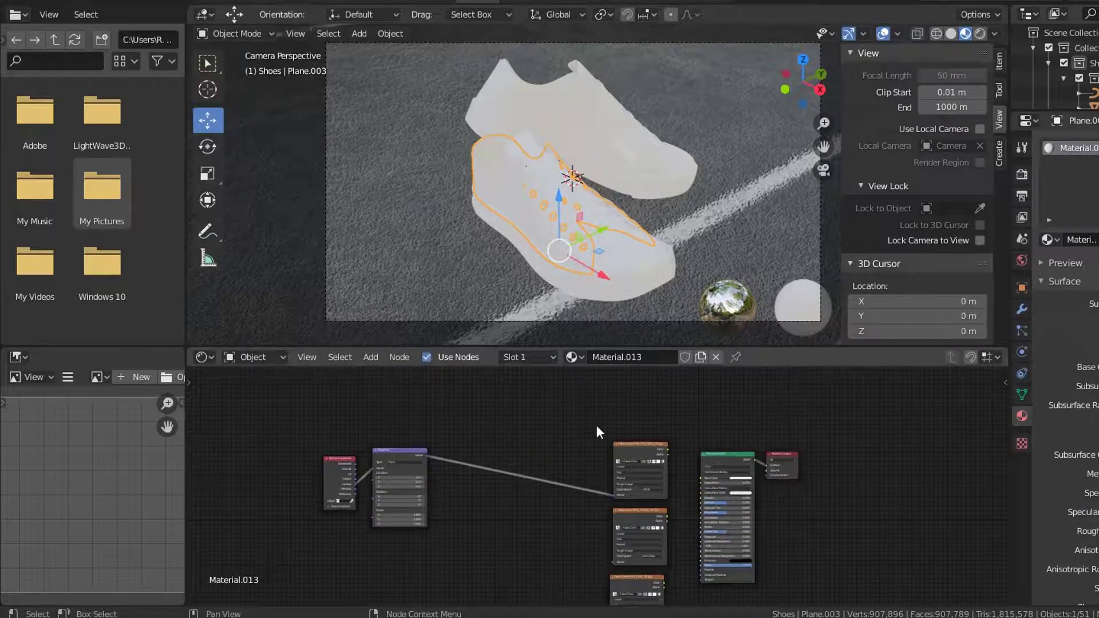
left_click_drag(644, 444, 551, 450)
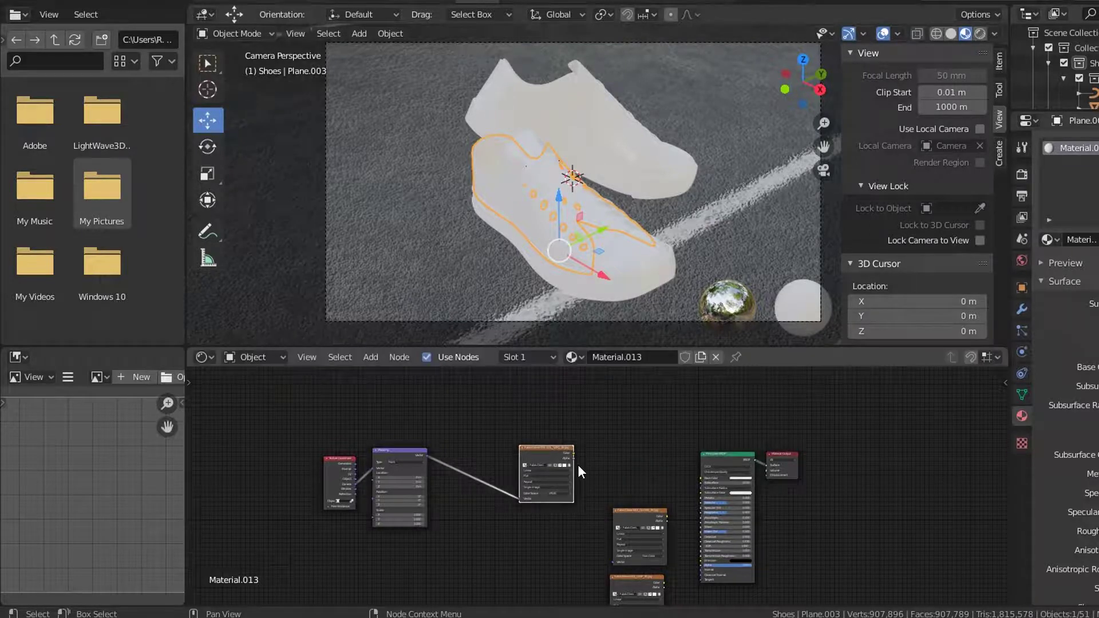
Examine the Color Space settings of the COL_VAR1, GLOSS, DISP and NRM image texture nodes
scroll(579, 471, "up", 1)
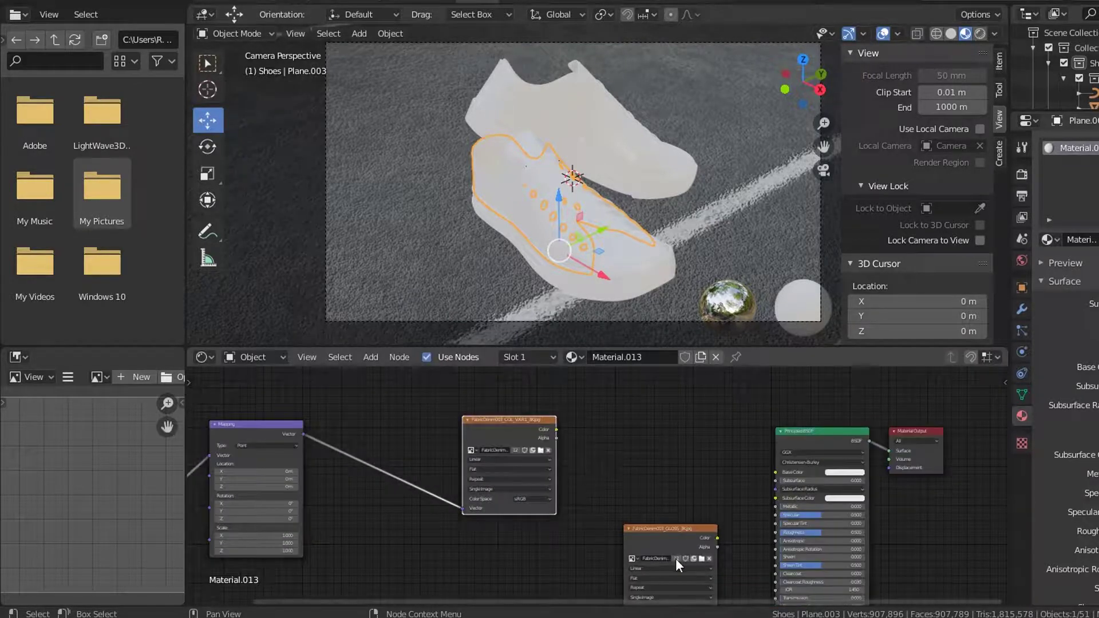
middle_click_drag(646, 541, 621, 398)
middle_click_drag(583, 449, 623, 542)
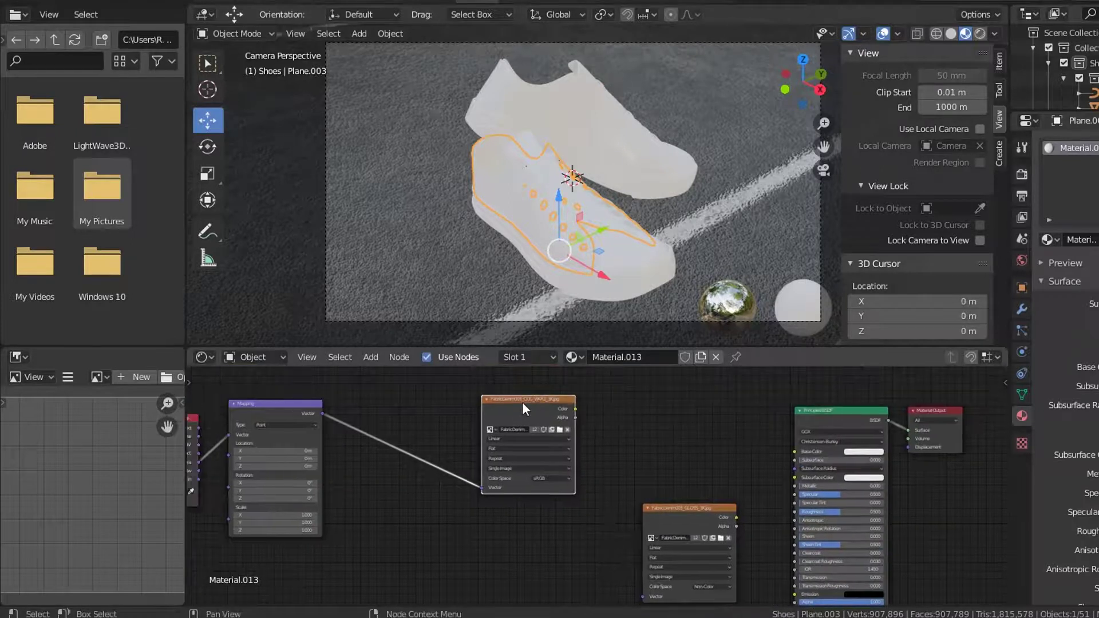
middle_click_drag(626, 459, 613, 436)
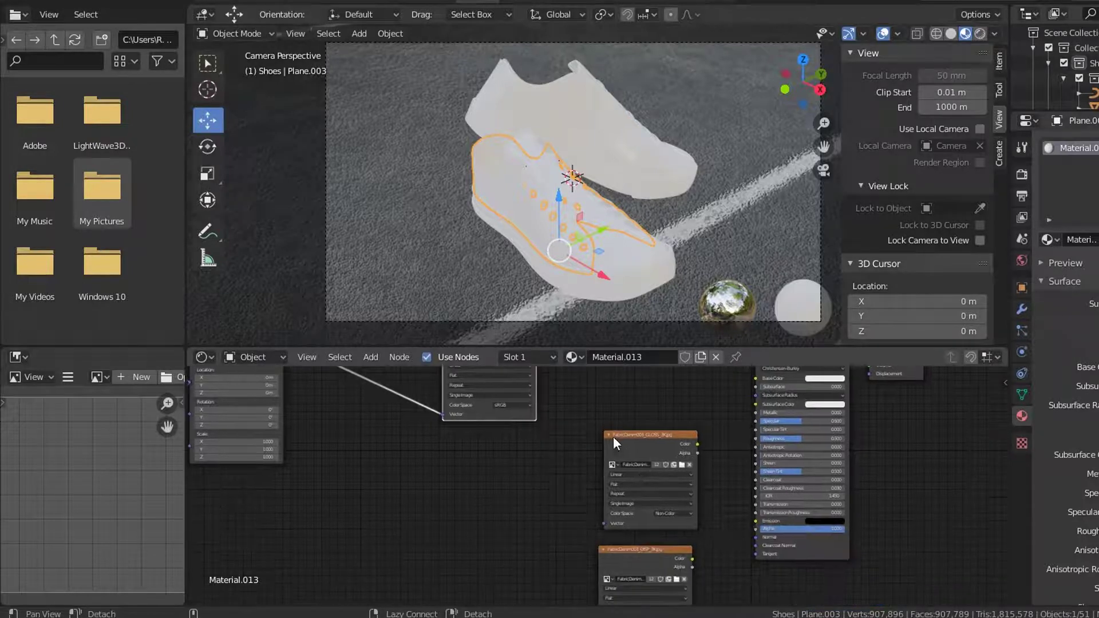
scroll(672, 517, "up", 1)
left_click(681, 517)
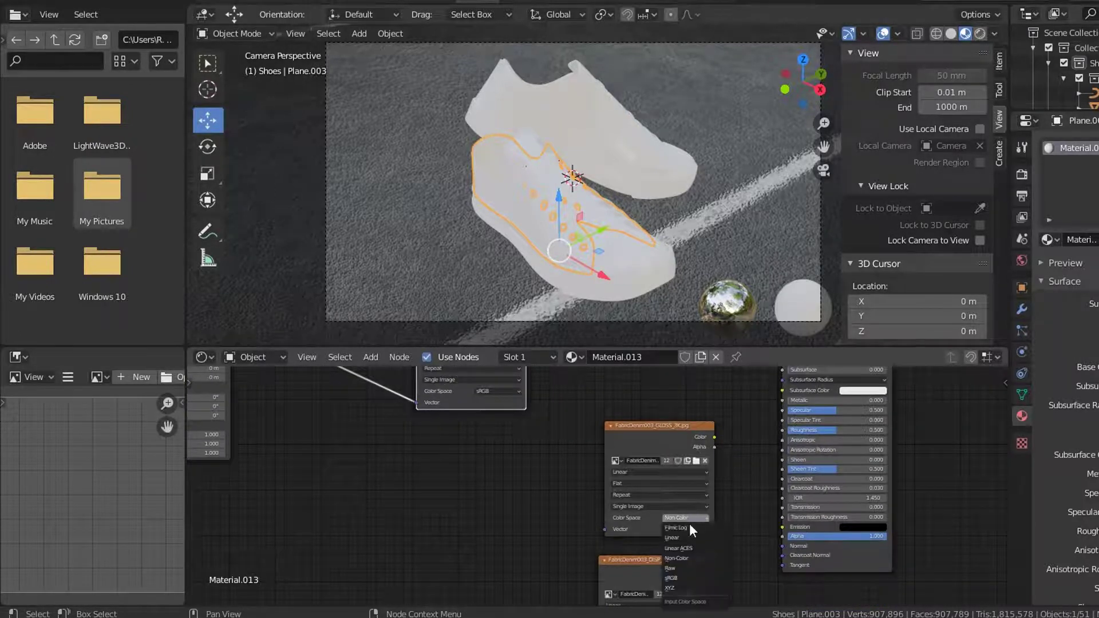
middle_click_drag(635, 522, 623, 449)
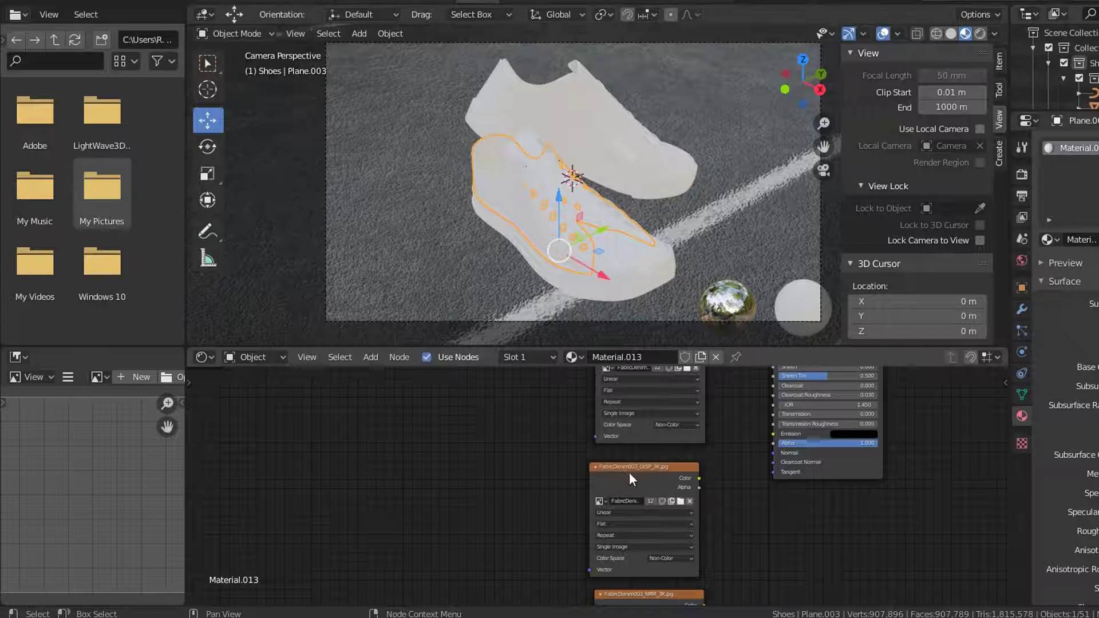
scroll(664, 551, "down", 5, "shift")
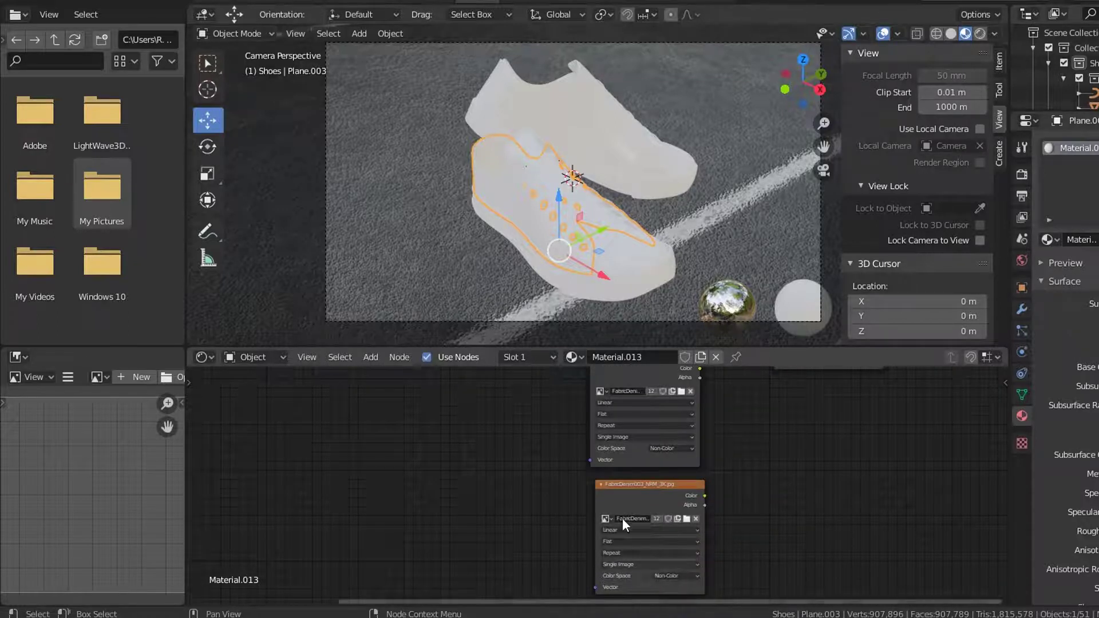
scroll(623, 531, "up", 10, "shift")
scroll(687, 566, "left", 6, "ctrl")
scroll(687, 458, "up", 7, "shift")
scroll(658, 385, "right", 3, "ctrl")
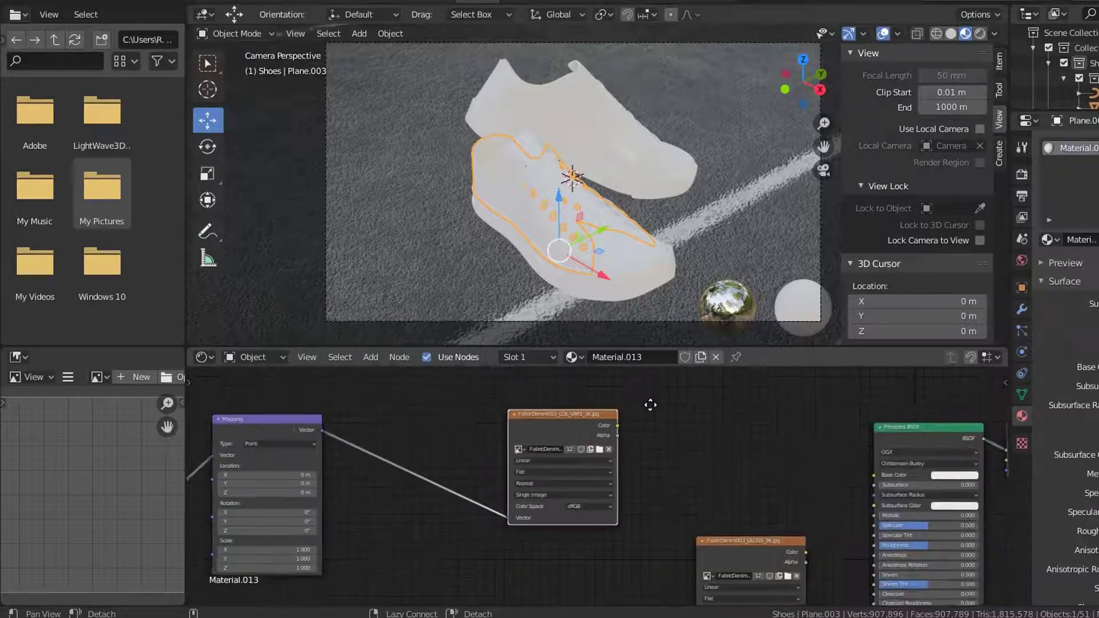
Add an RGB Curves node beside the COL_VAR1 image node and connect the image's Color output to its Color input
scroll(588, 424, "down", 2, "shift")
left_click_drag(510, 444, 500, 421)
key("shift+a")
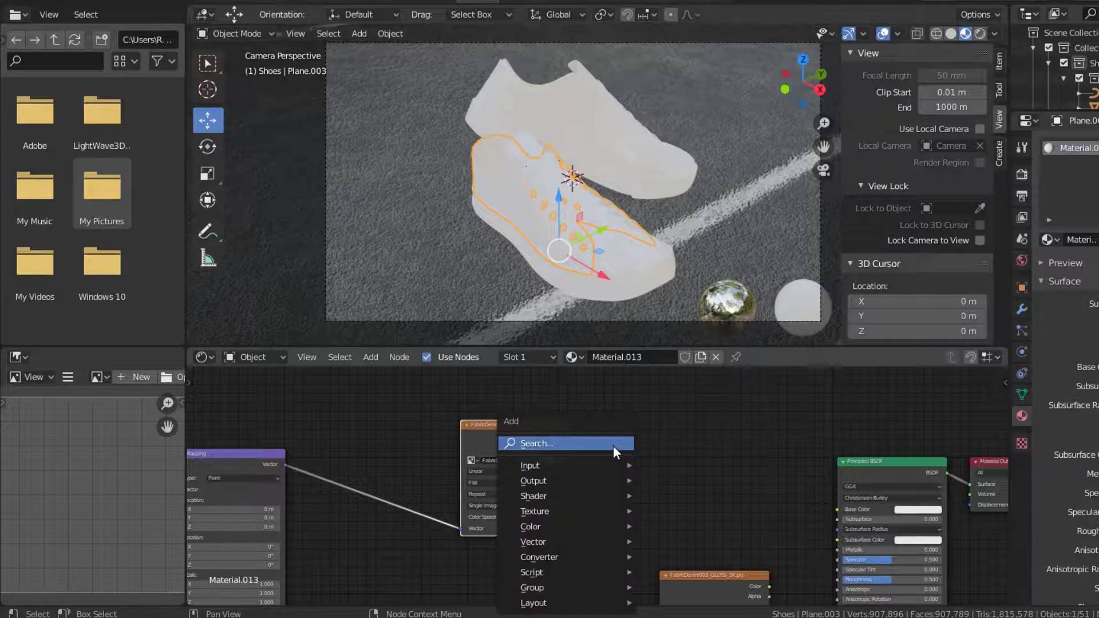
left_click(609, 444)
type("c")
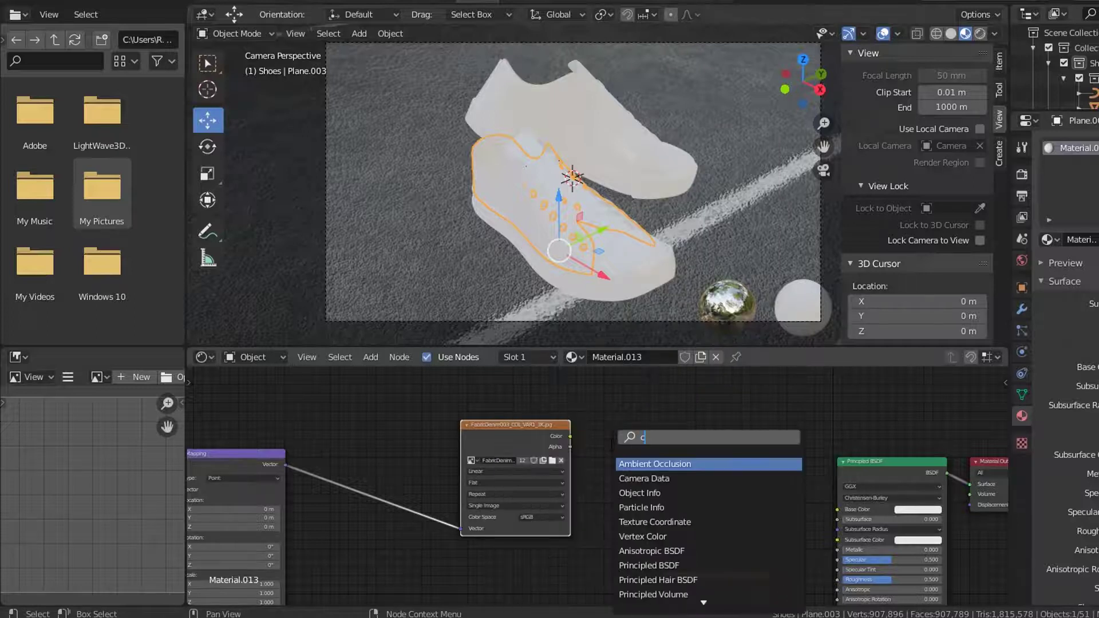
type("ur")
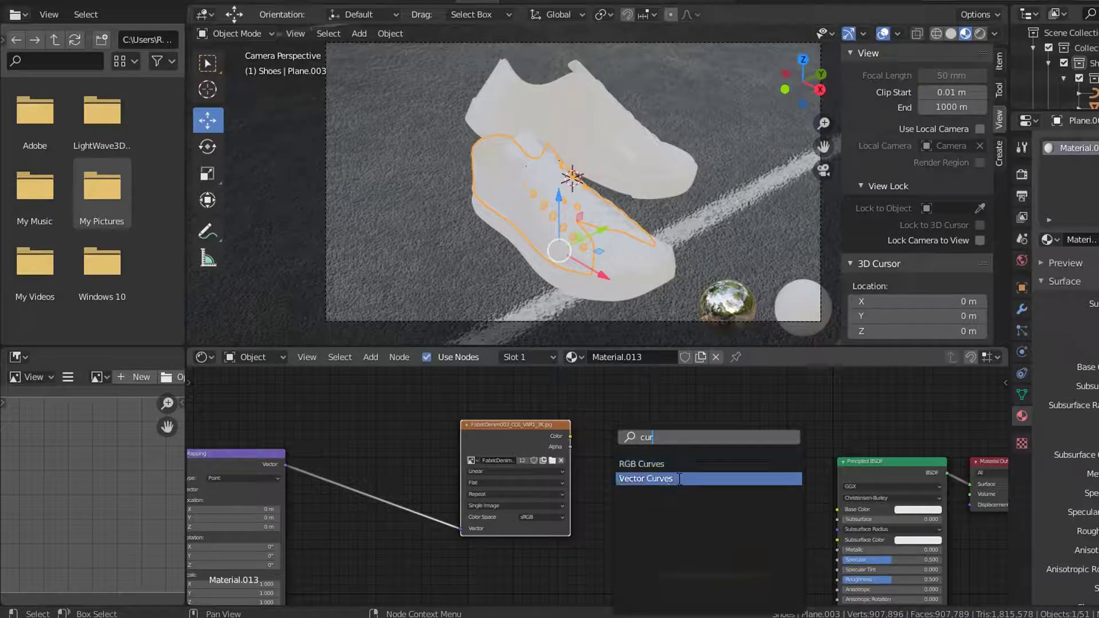
left_click(658, 463)
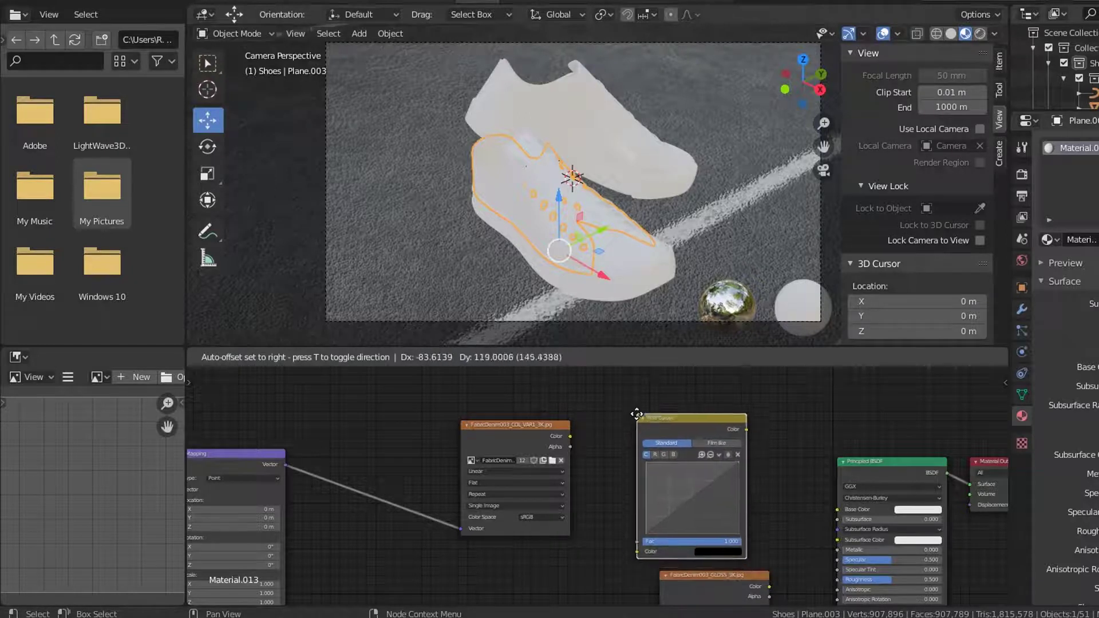
left_click(629, 408)
left_click_drag(570, 436, 629, 544)
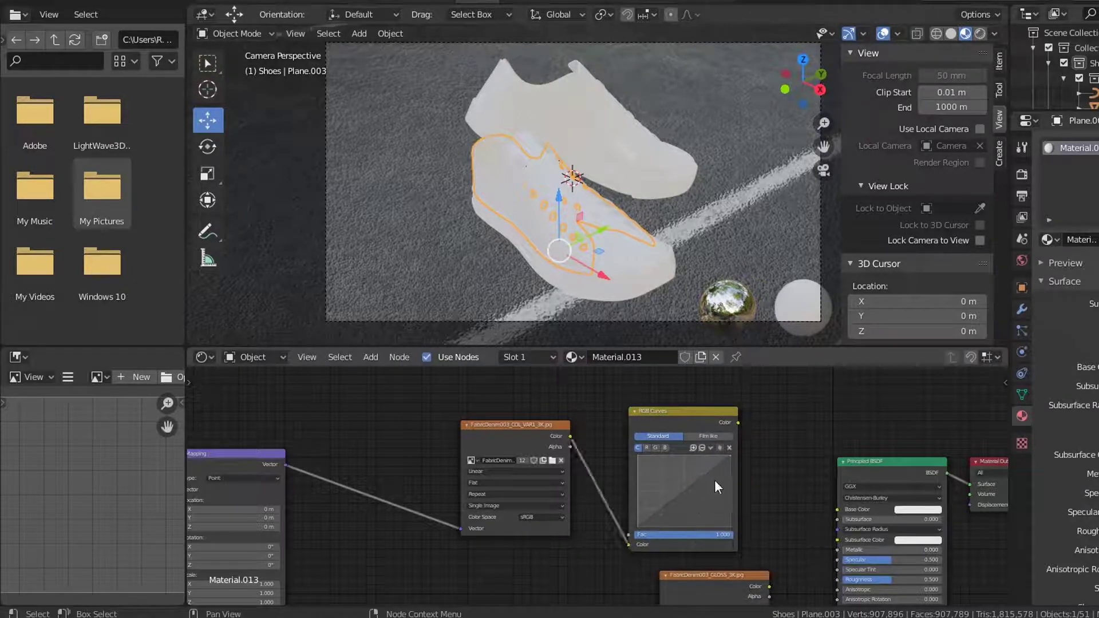
Shape the RGB Curves into an S-curve with its lower point at X 0.30000, Y 0.15625, and connect its output to the Principled BSDF's Base Color
left_click_drag(710, 469, 704, 464)
left_click_drag(655, 508, 665, 515)
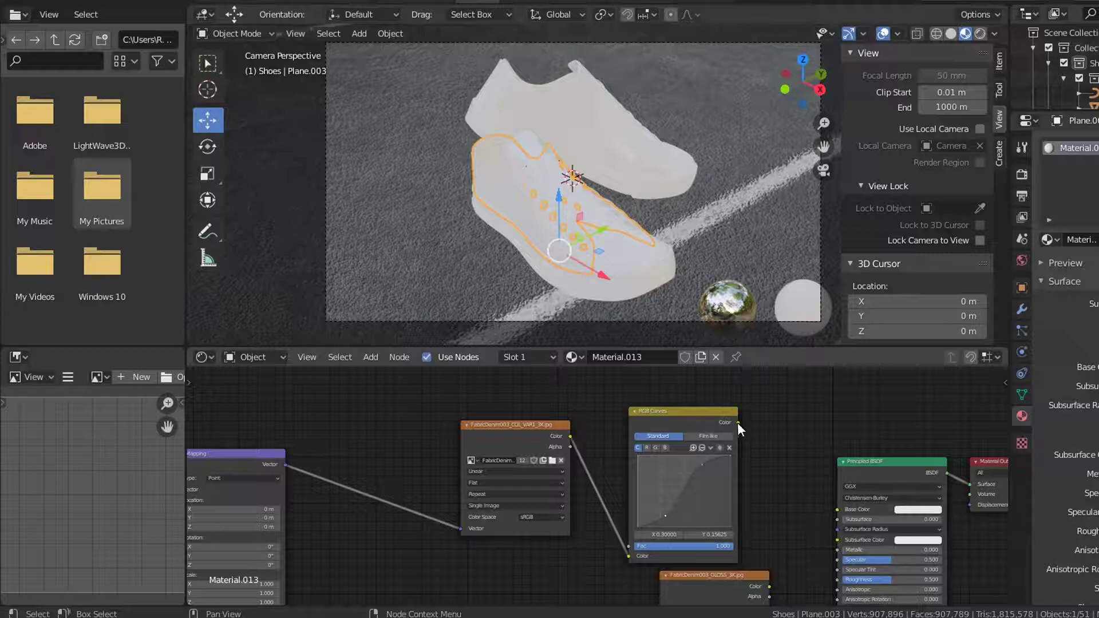
left_click_drag(738, 423, 836, 510)
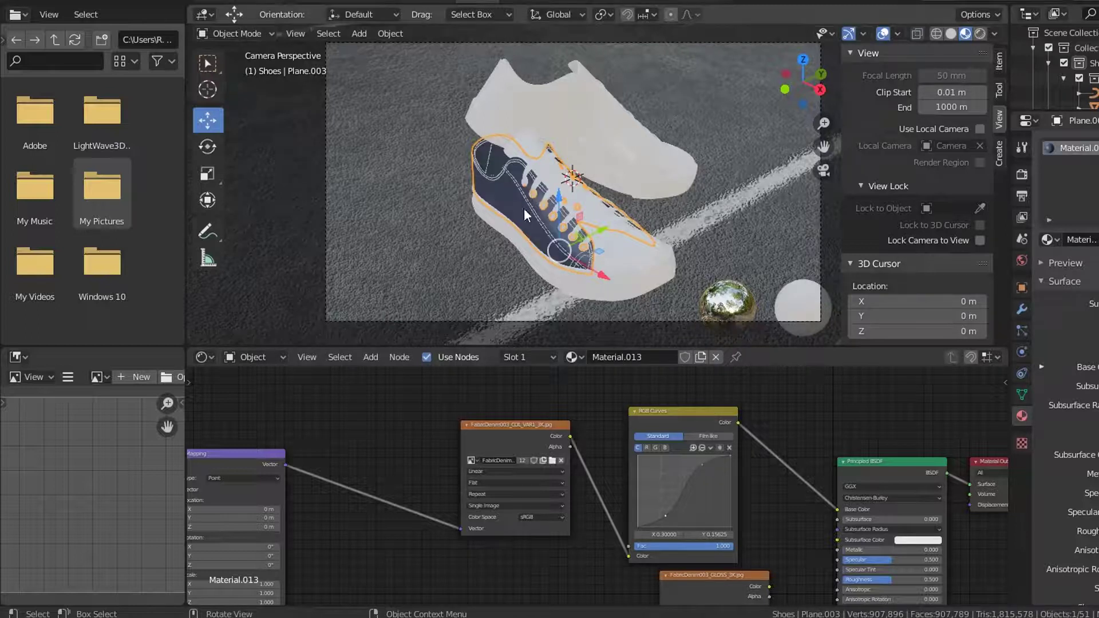
Examine the denim color texture up close on the side of the shoe's upper
scroll(513, 218, "up", 4)
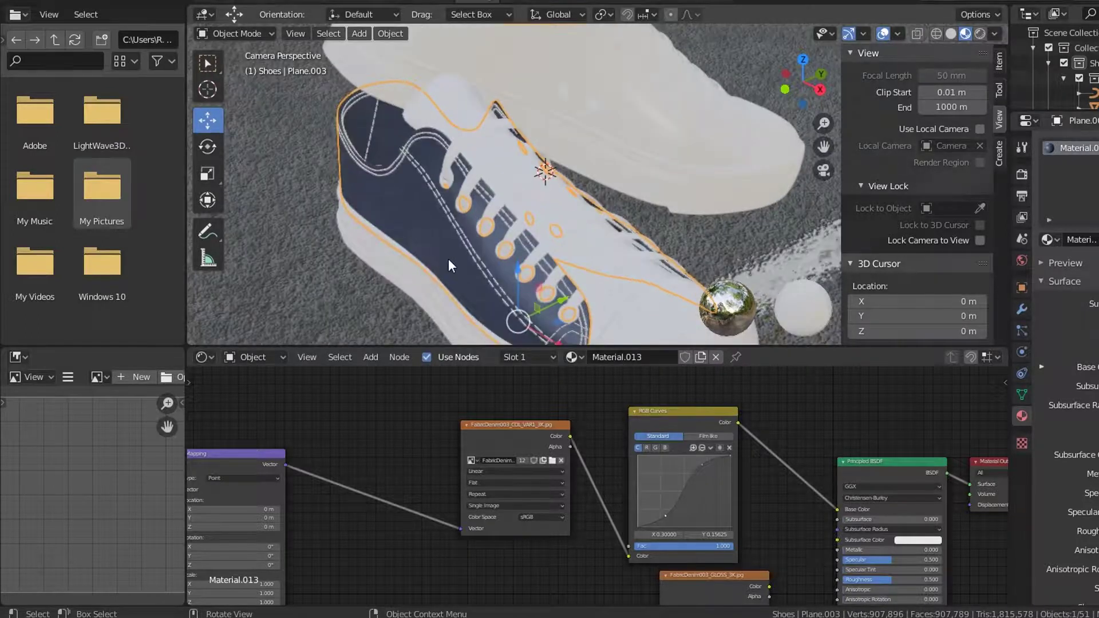
middle_click_drag(448, 258, 598, 263)
scroll(596, 252, "up", 6)
middle_click_drag(569, 229, 567, 248)
scroll(503, 239, "up", 5)
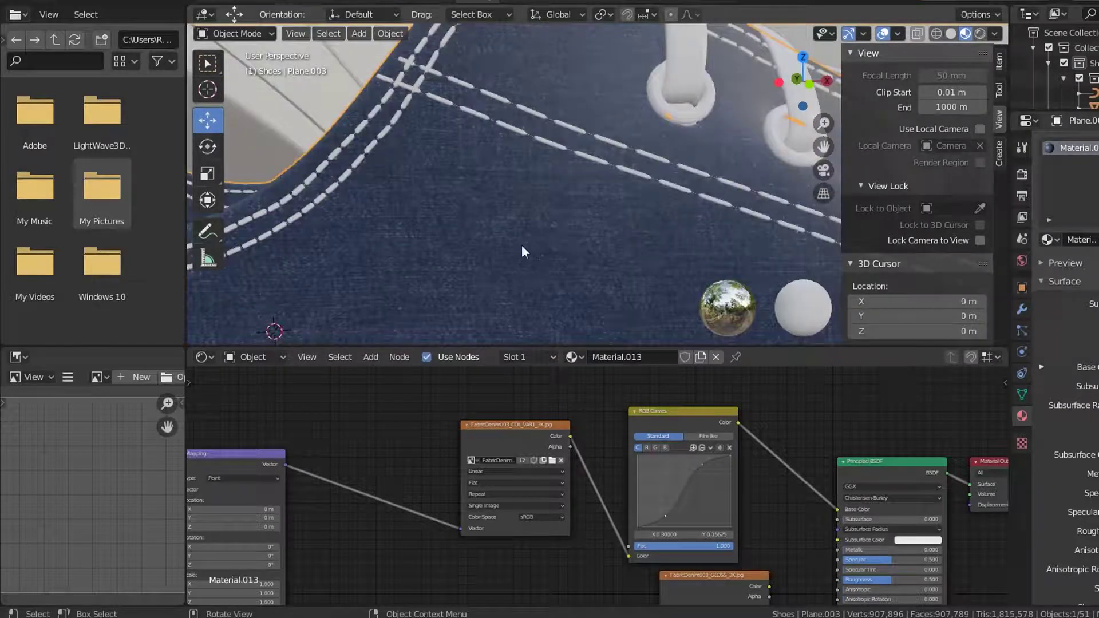
scroll(502, 282, "down", 5)
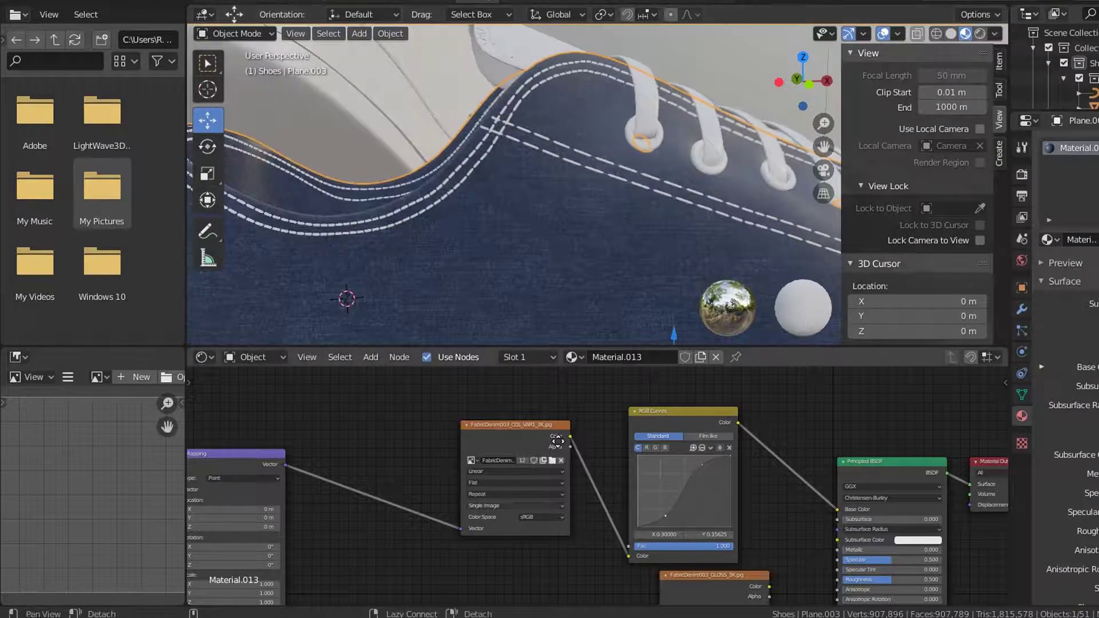
Move the GLOSS image node below the COL_VAR1 node, and shift the Texture Coordinate and Mapping nodes down together
scroll(585, 524, "down", 3)
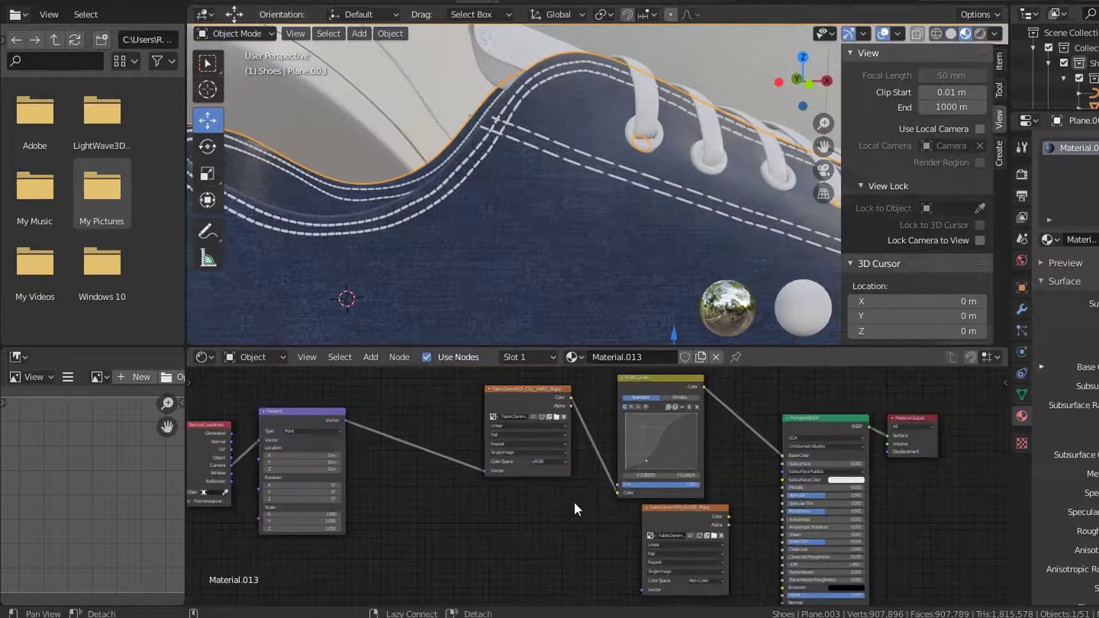
middle_click_drag(576, 501, 608, 462)
left_click_drag(723, 474, 559, 465)
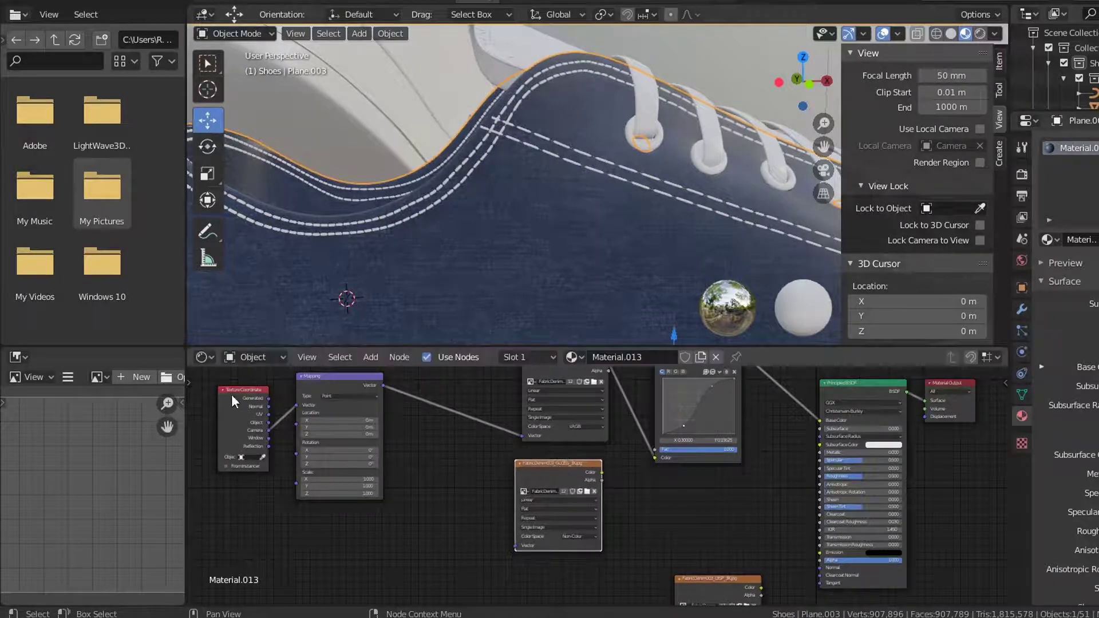
left_click_drag(244, 512, 309, 451)
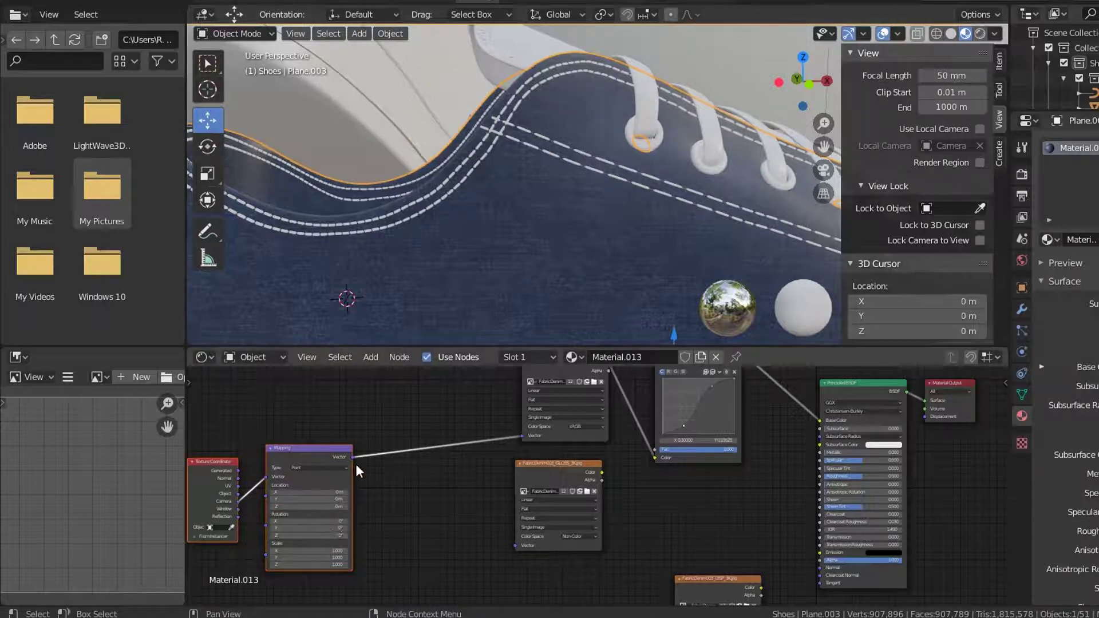
Connect the Mapping node's Vector to the GLOSS image node and that image's Color to the Principled BSDF's Specular input
left_click_drag(352, 457, 520, 542)
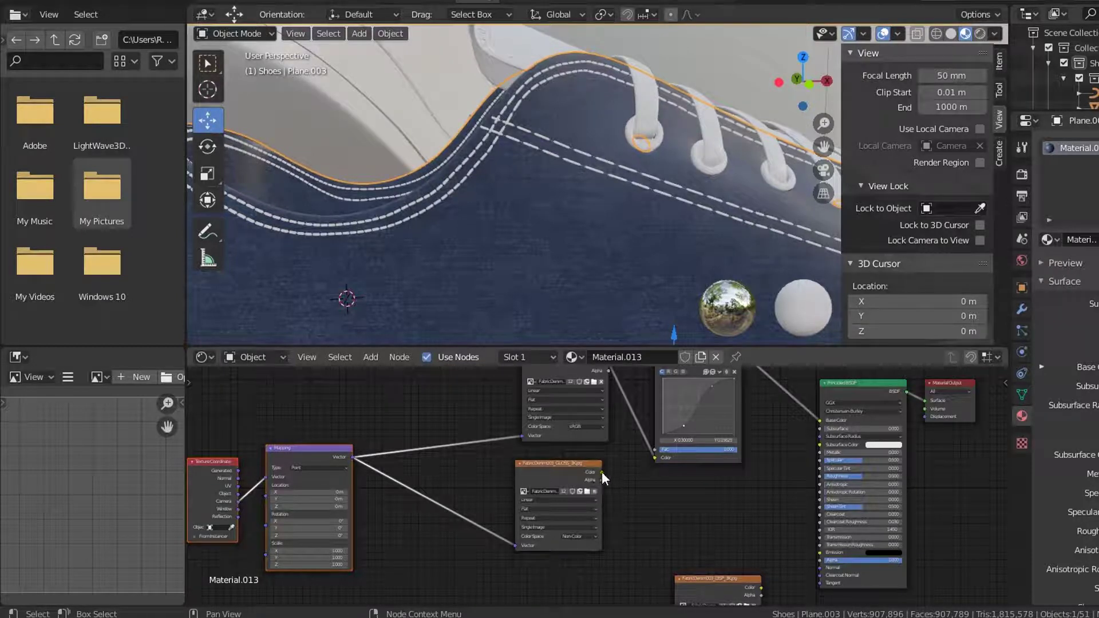
left_click_drag(602, 472, 821, 460)
middle_click_drag(788, 513, 702, 564)
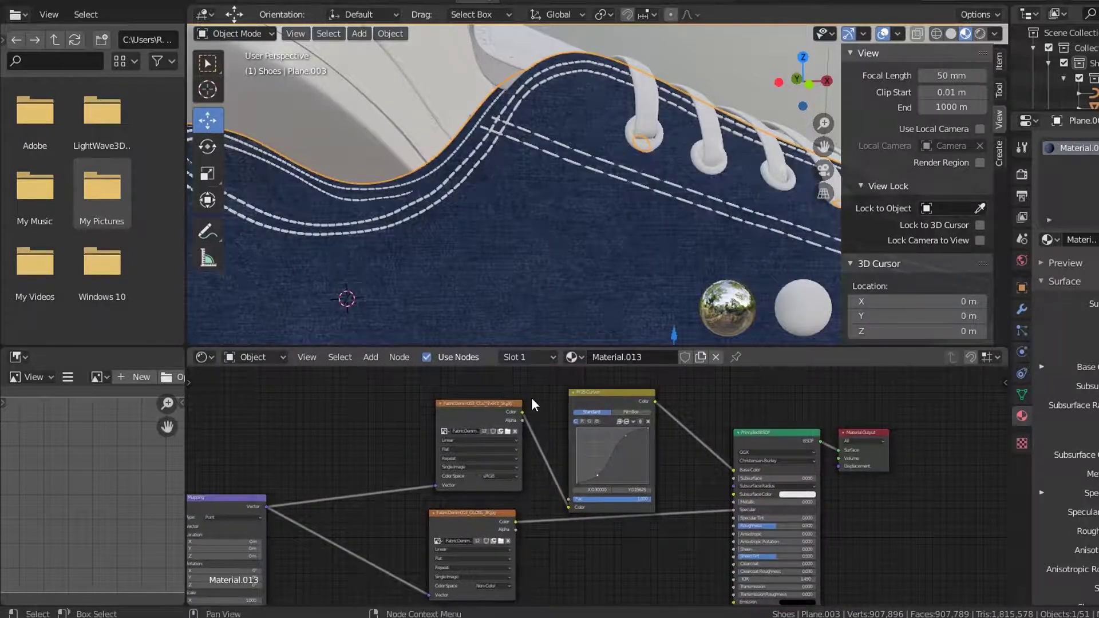
Spread the node rows apart by moving the COL_VAR1 and RGB Curves nodes up and the GLOSS image node down
left_click(595, 400, "shift")
left_click_drag(596, 393, 587, 371)
left_click_drag(485, 541, 482, 576)
middle_click_drag(483, 577, 442, 512)
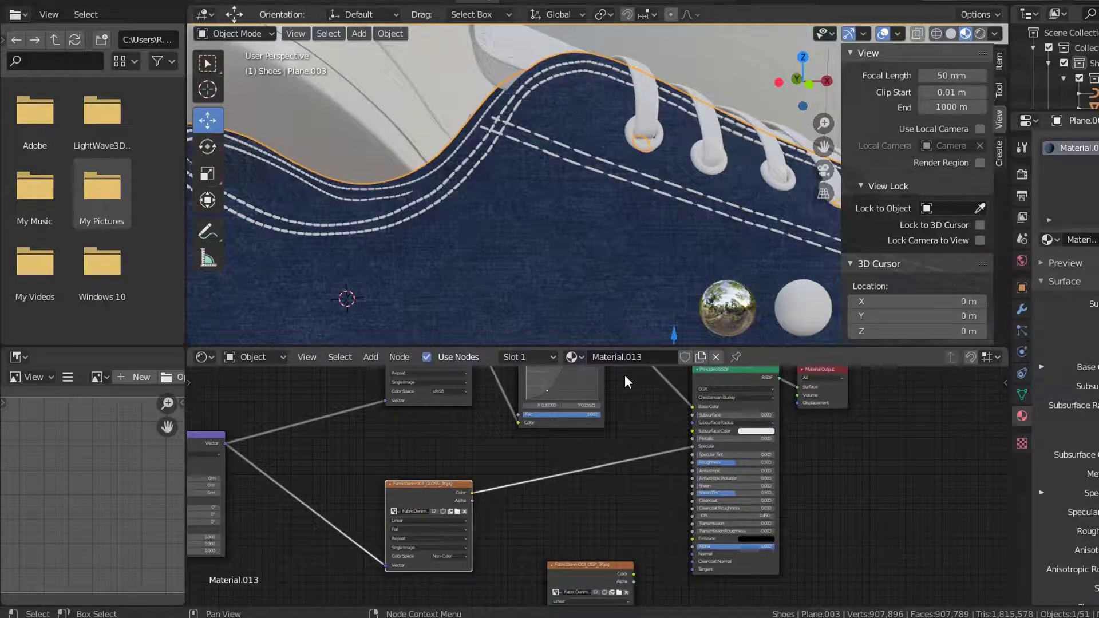
Check the Node Wrangler add-on's status in the preferences, and close the preferences window
left_click(62, 1)
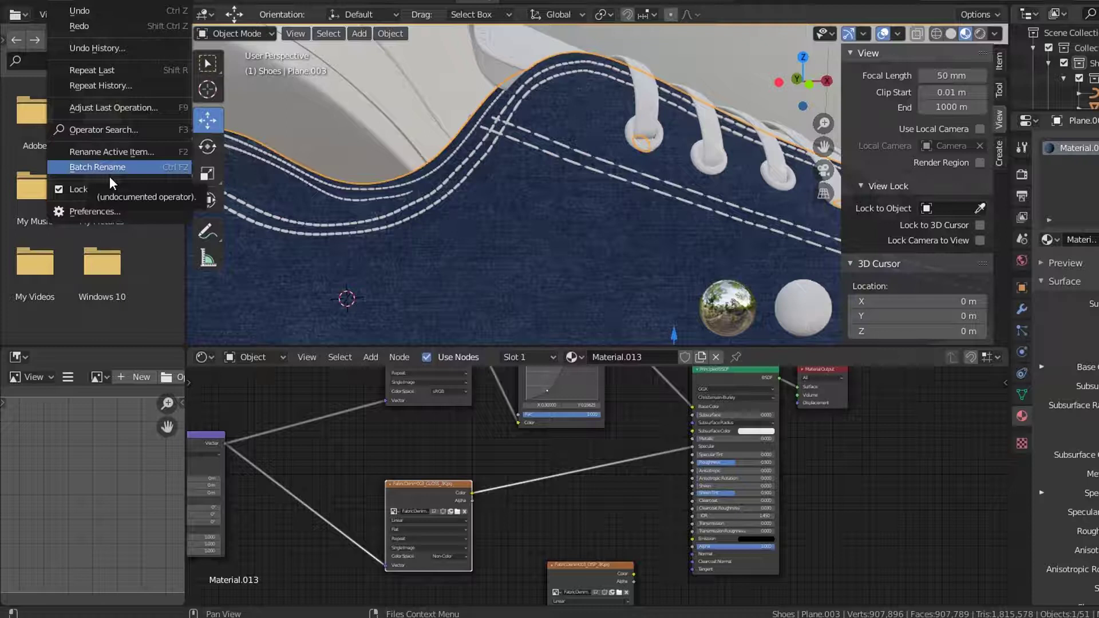
left_click(115, 211)
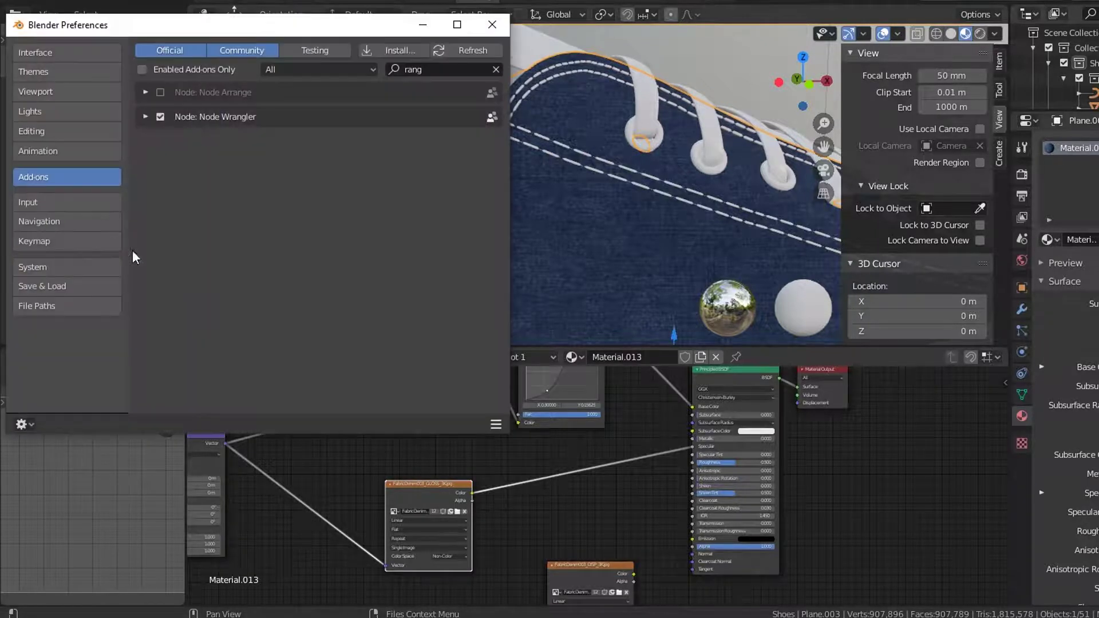
left_click(420, 69)
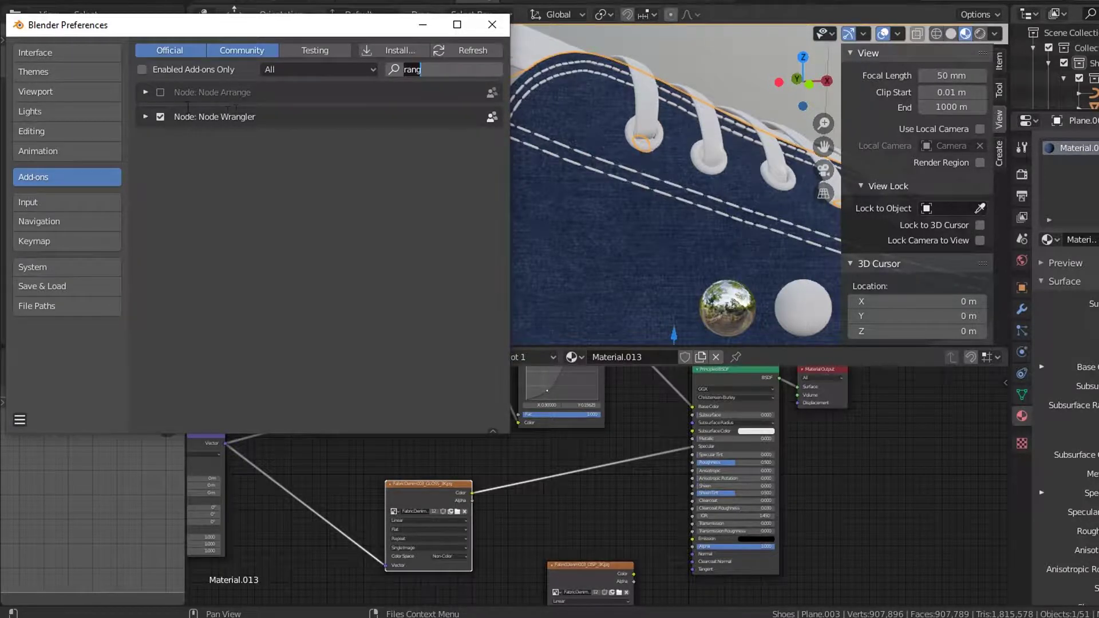
left_click(491, 24)
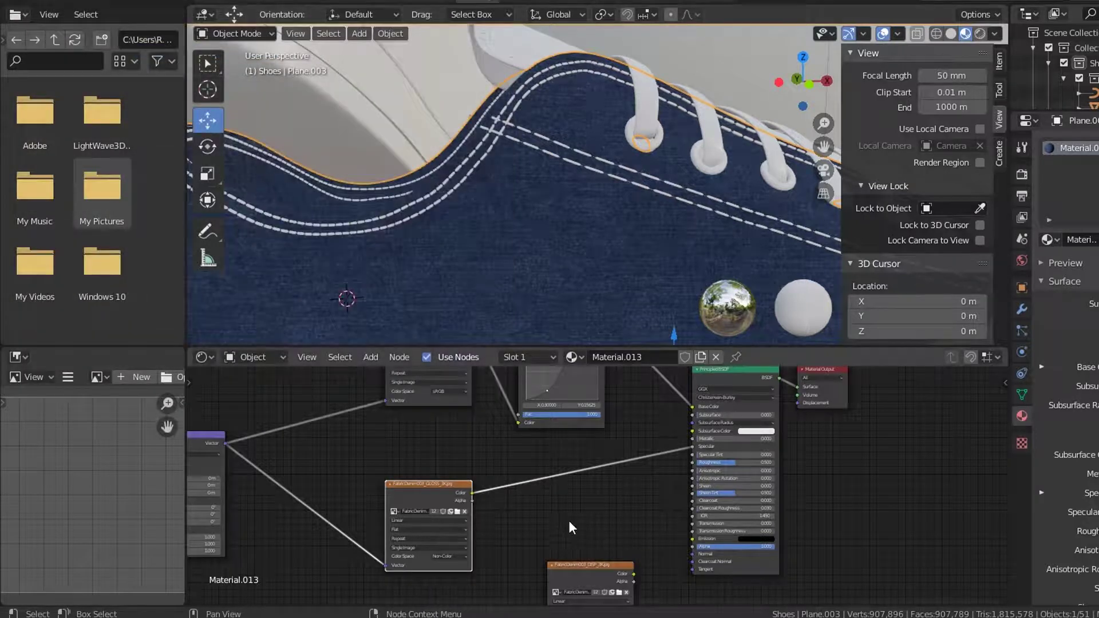
Insert a ColorRamp node into the link between the GLOSS image node and the Specular input
scroll(538, 527, "down", 2, "shift")
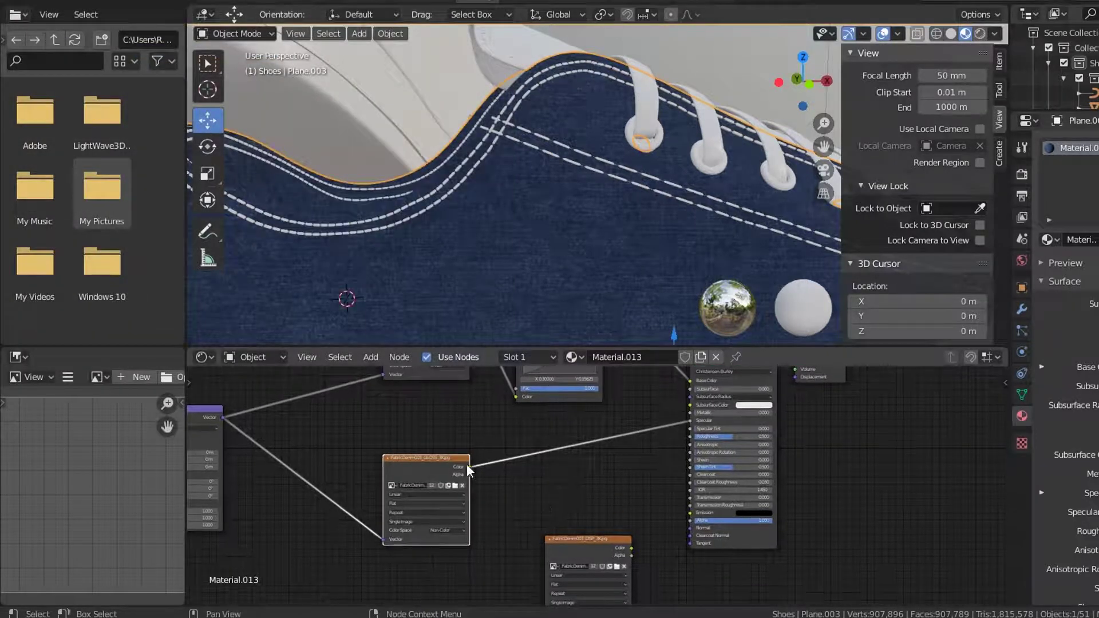
key("shift+a")
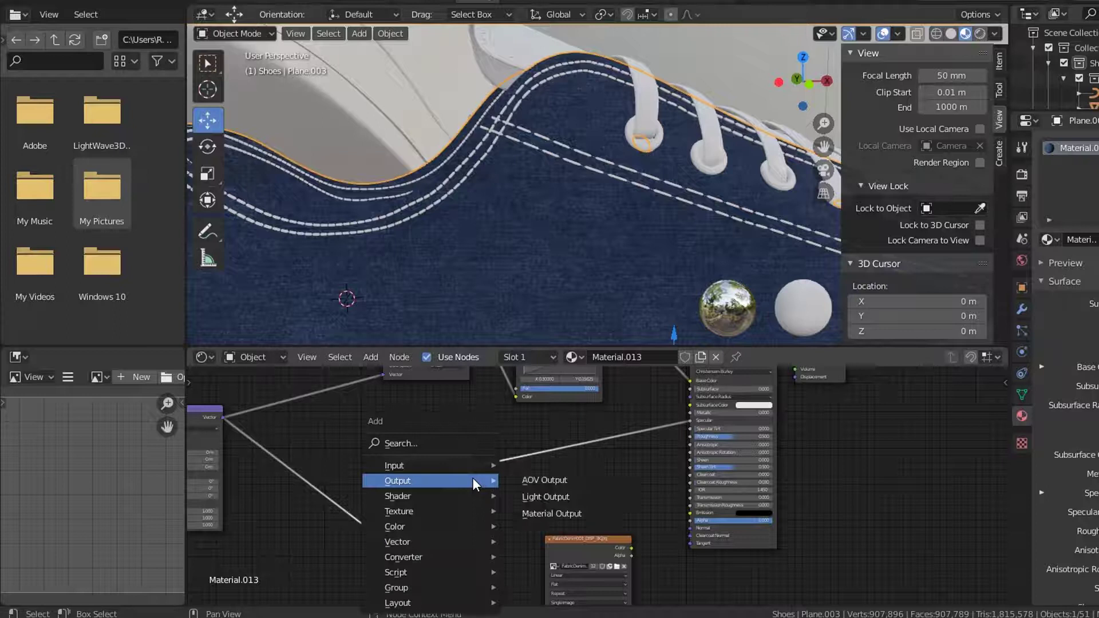
left_click(448, 449)
type("colo")
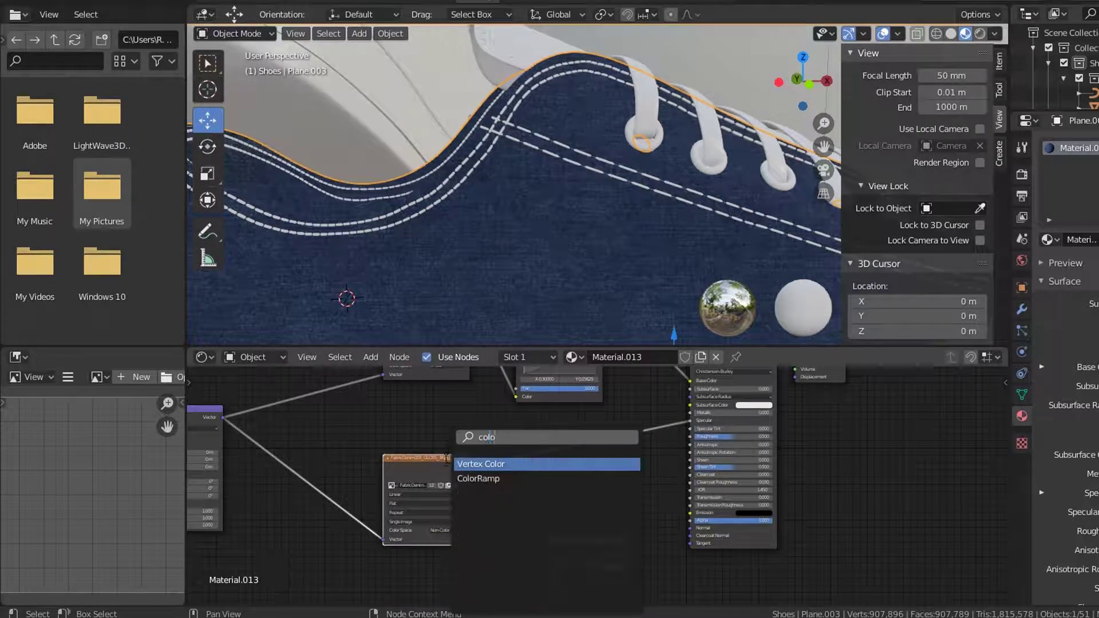
left_click(491, 477)
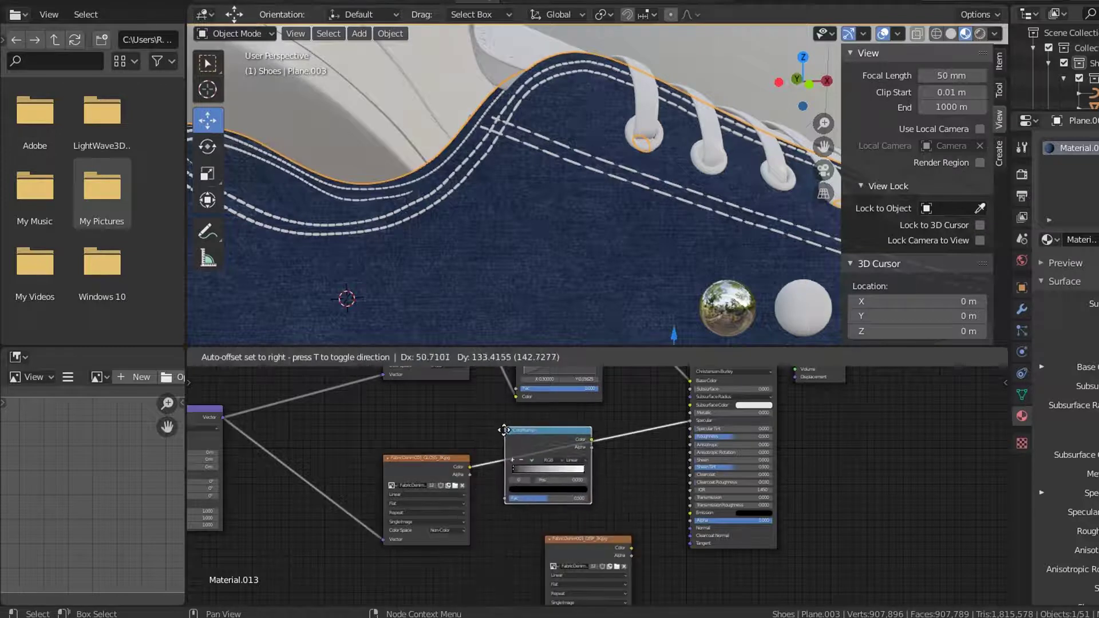
left_click(544, 452)
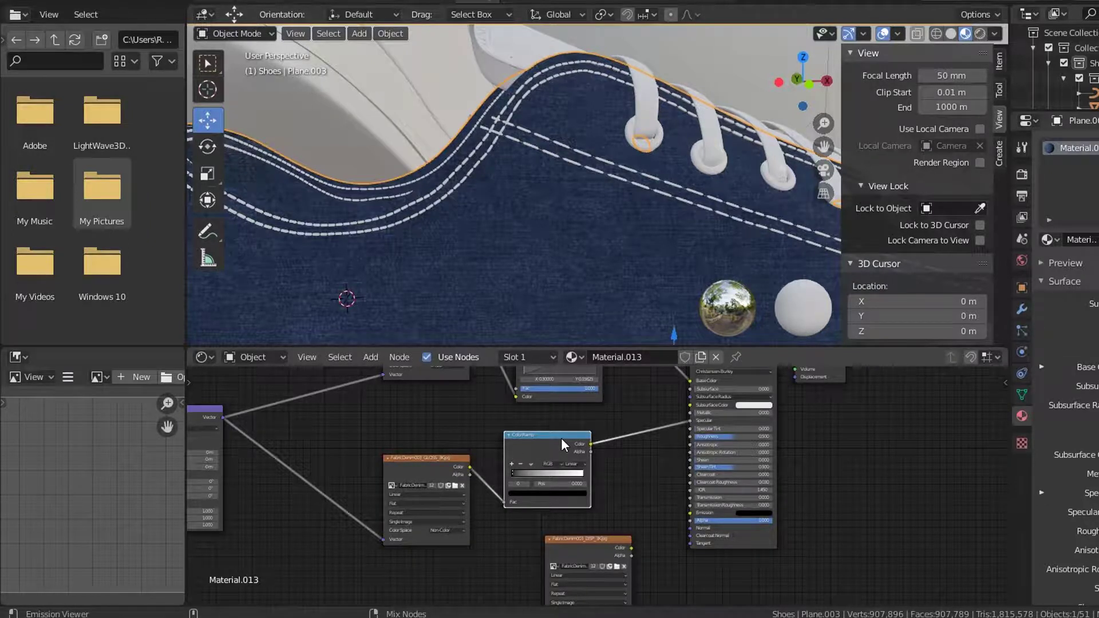
Preview the ColorRamp's output directly on the shoe through a Node Wrangler viewer node
left_click(561, 438, "ctrl+shift")
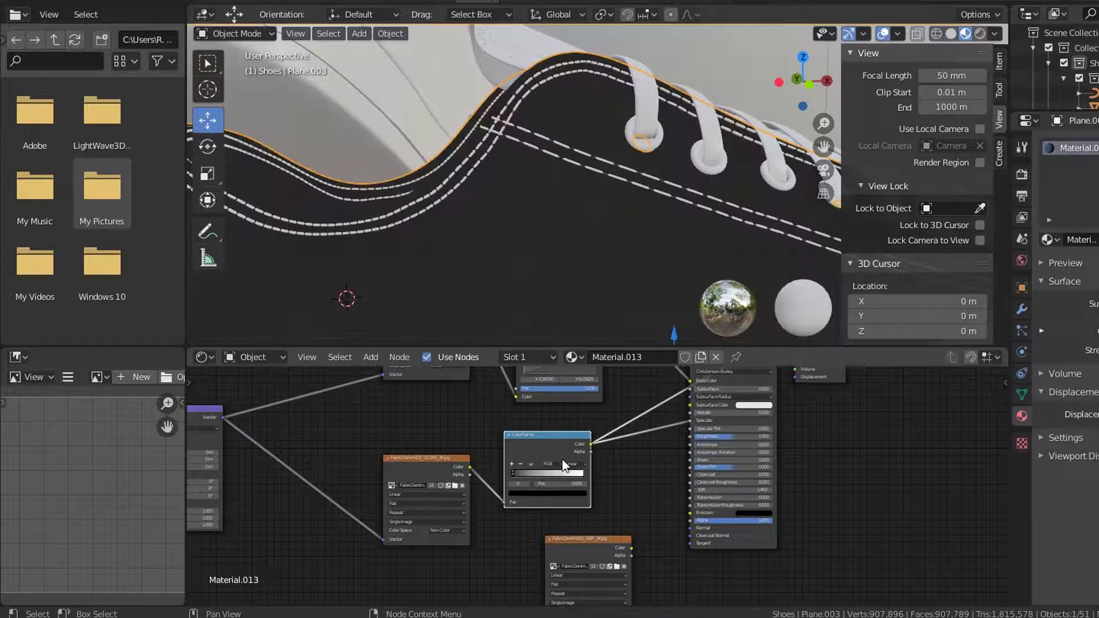
scroll(538, 225, "down", 2)
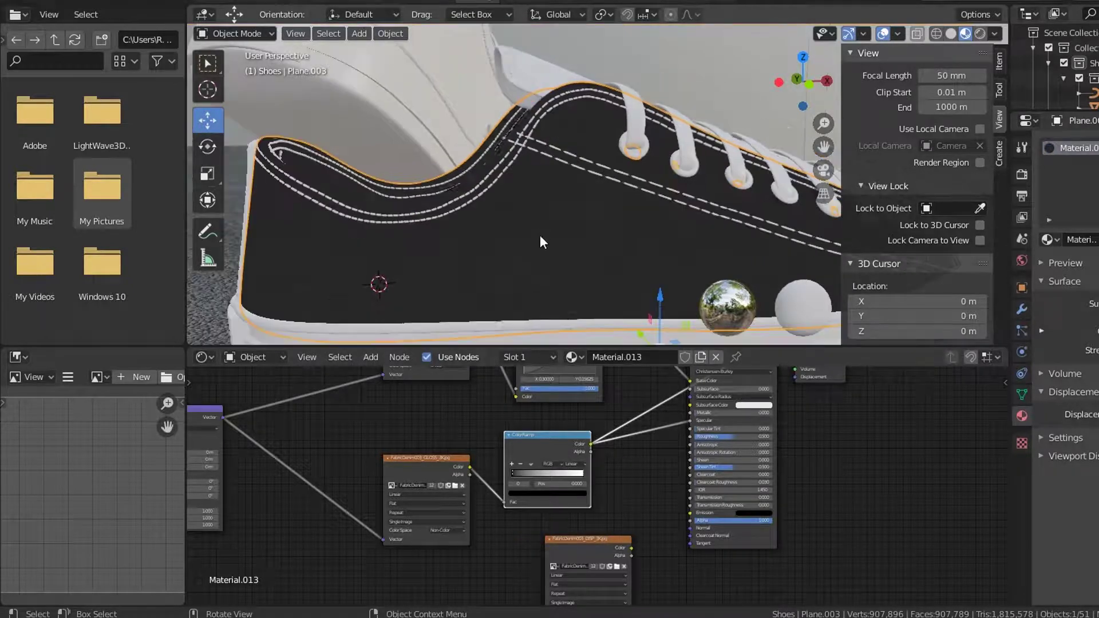
left_click_drag(641, 460, 429, 579, "alt")
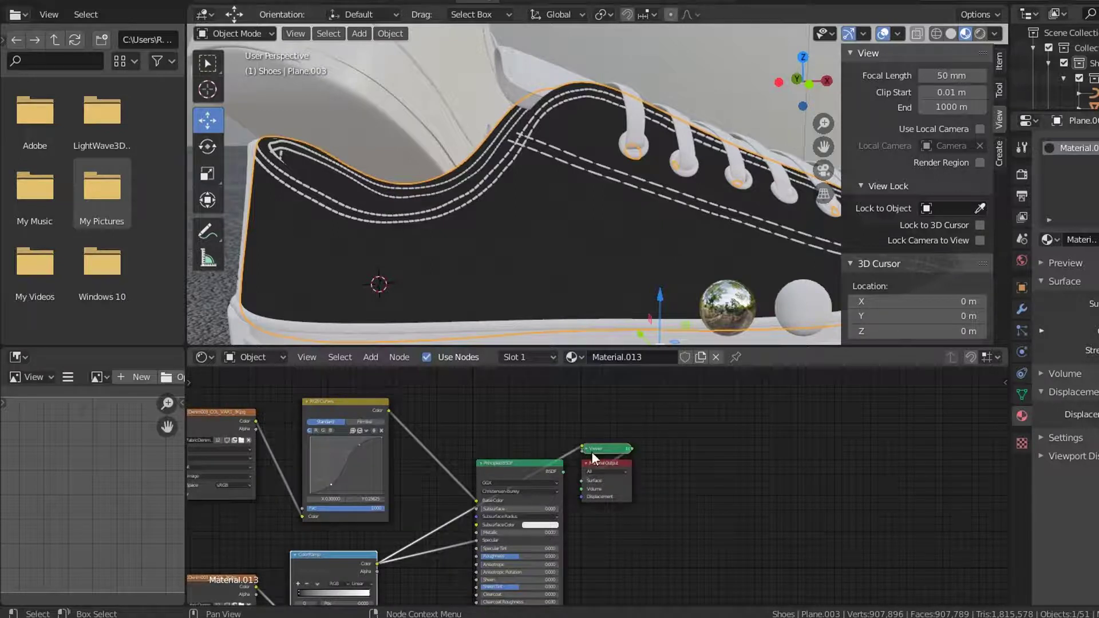
left_click_drag(558, 477, 637, 379, "alt")
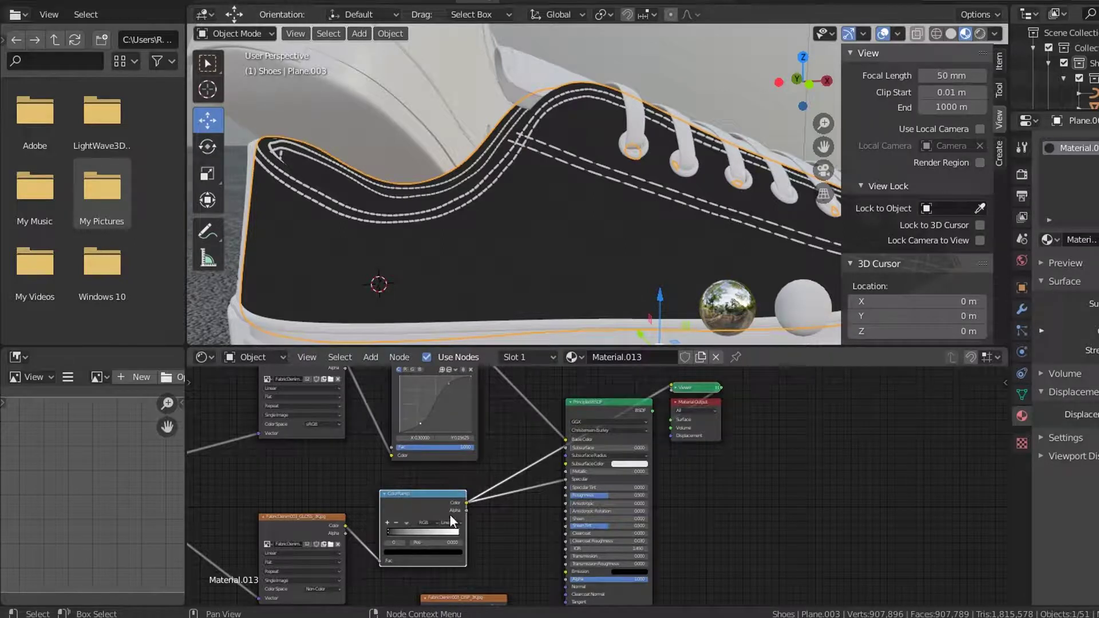
scroll(411, 537, "up", 3)
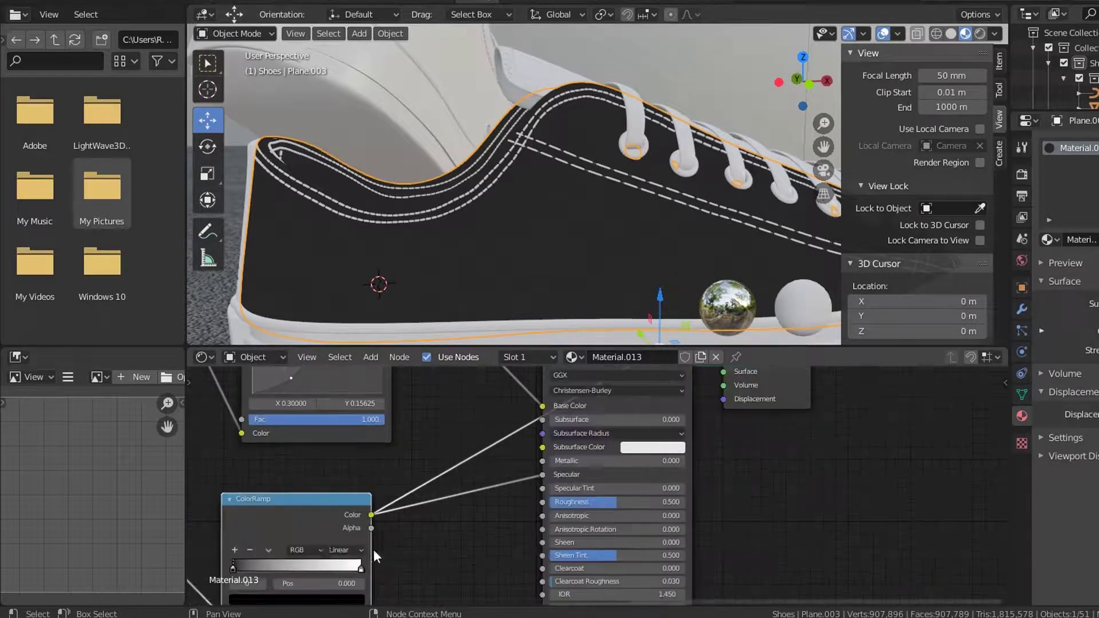
Move the ColorRamp's white stop to about a quarter of the ramp and its black stop to about 0.018
left_click_drag(358, 568, 400, 504, "alt")
left_click(495, 498)
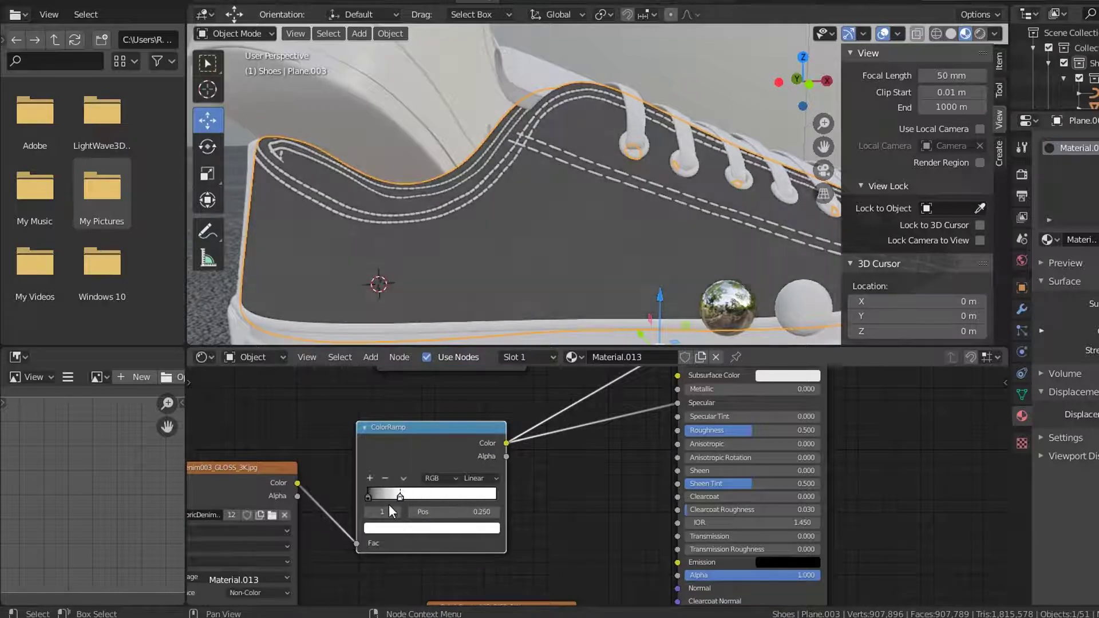
left_click(369, 497)
left_click_drag(369, 497, 371, 498)
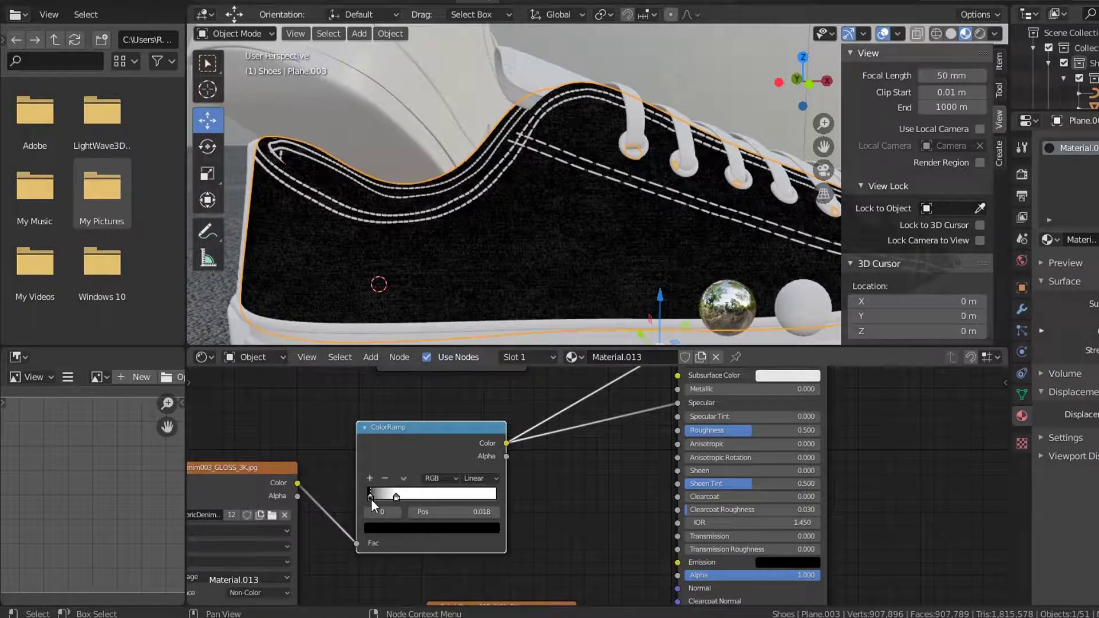
Set the position of the ColorRamp's black stop to 0.017
left_click(477, 512)
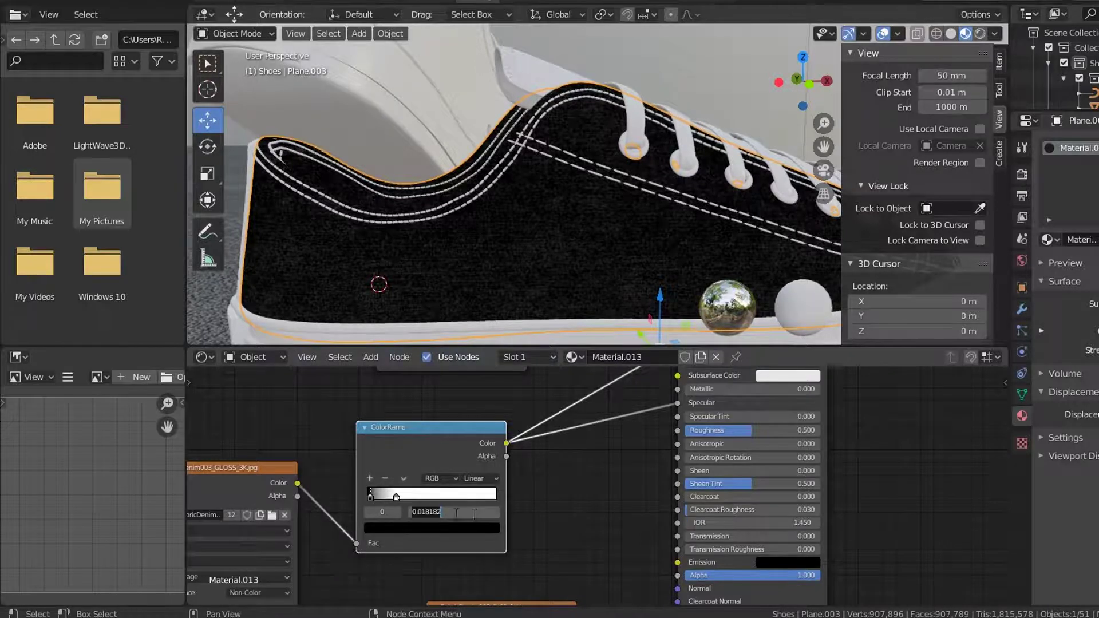
left_click(427, 512)
left_click_drag(427, 512, 446, 511)
type("7")
key("Return")
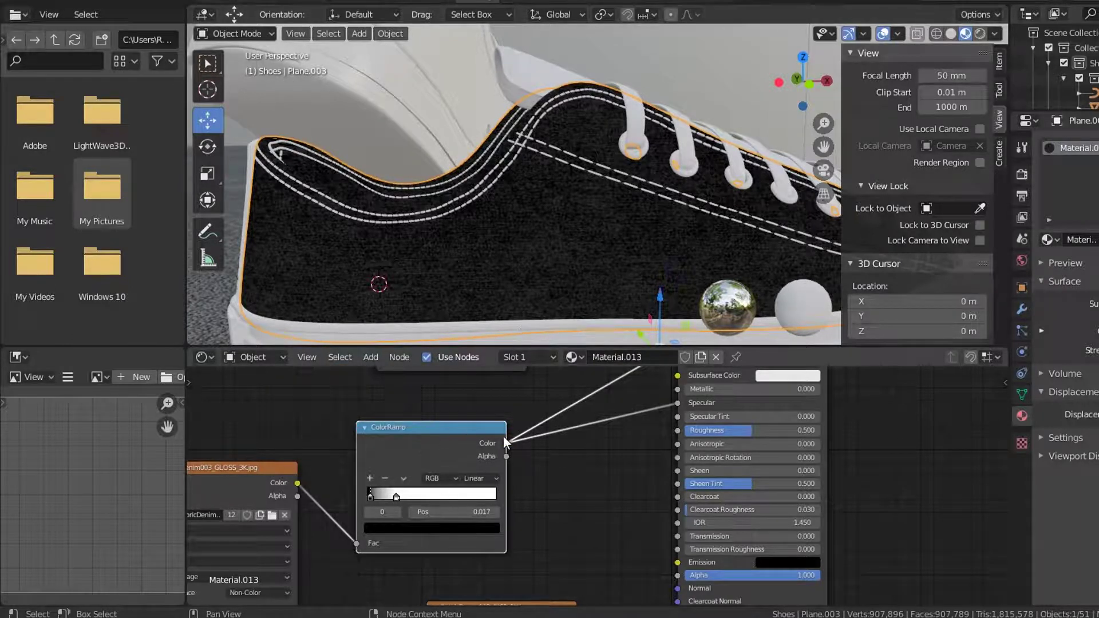
middle_click_drag(547, 431, 446, 550)
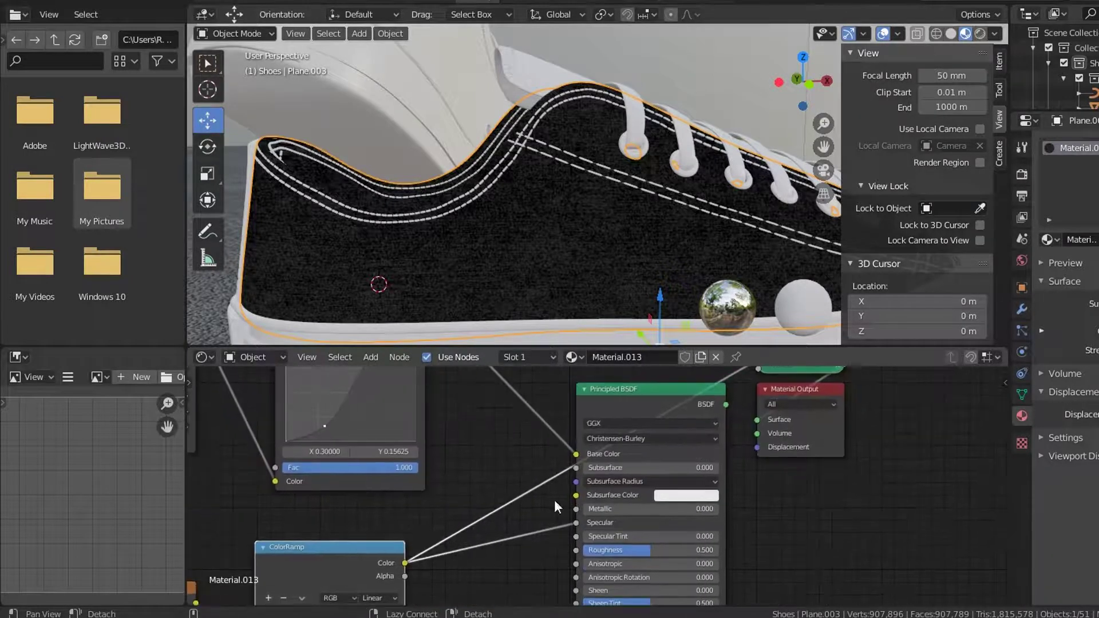
Restore the Principled BSDF as the Material Output's surface and insert a Math node between the ColorRamp and the Specular input
left_click(641, 390, "ctrl+shift")
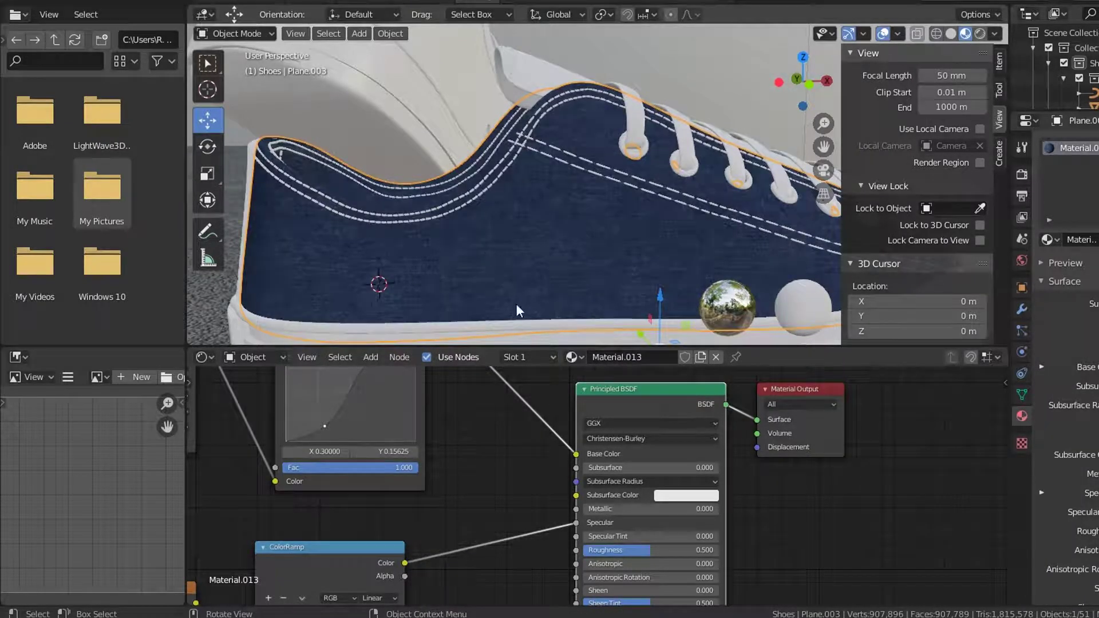
middle_click_drag(484, 488, 510, 434)
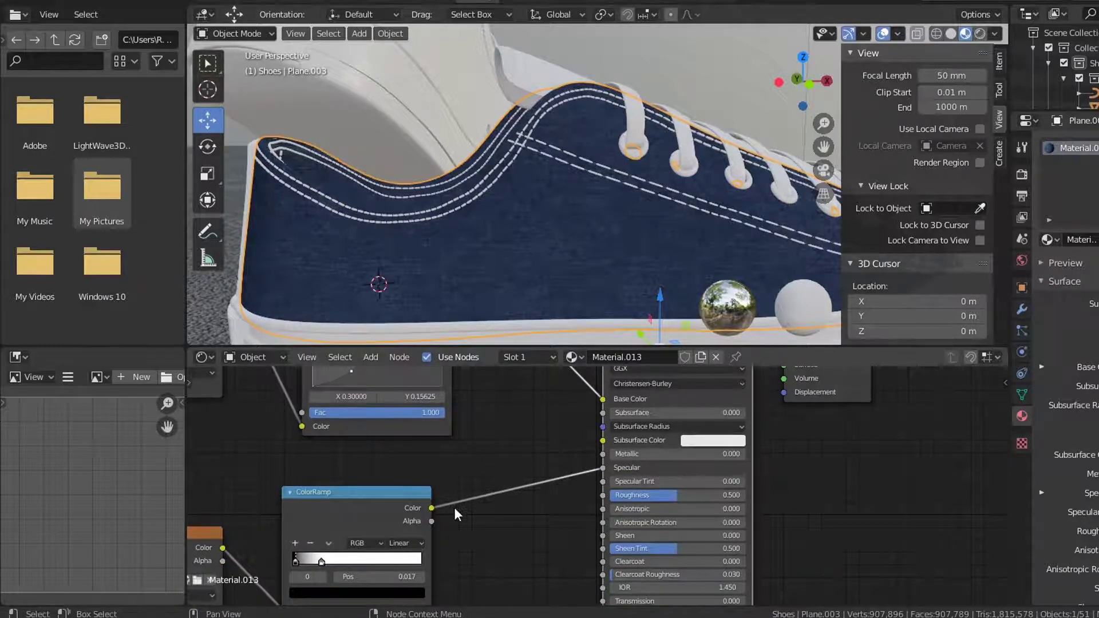
key("shift+a")
mouse_move(447, 463)
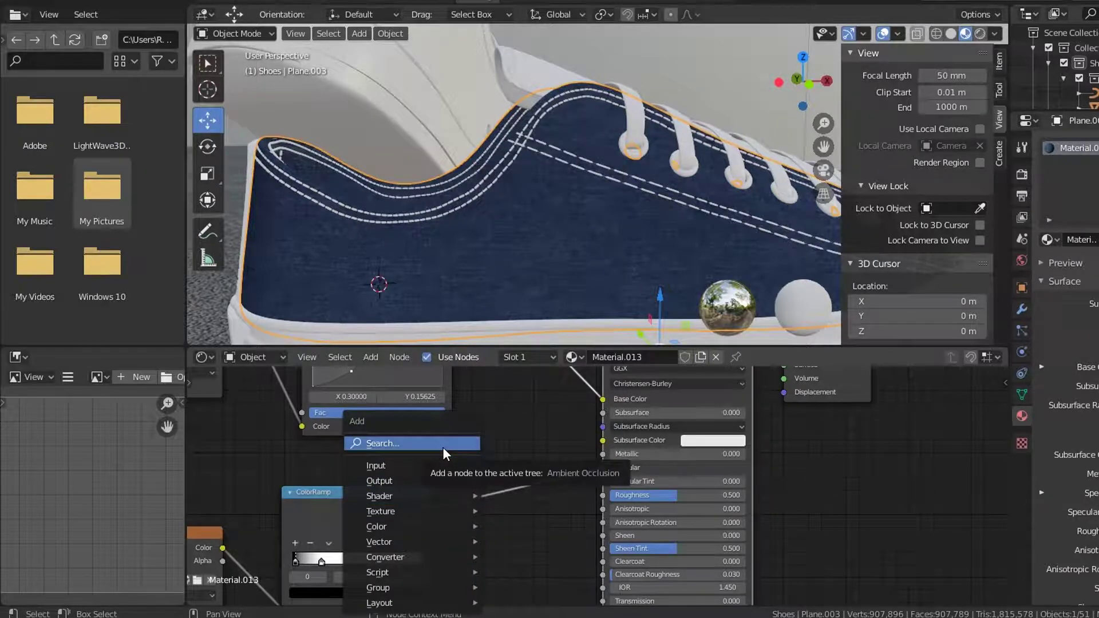
left_click(442, 448)
type("math")
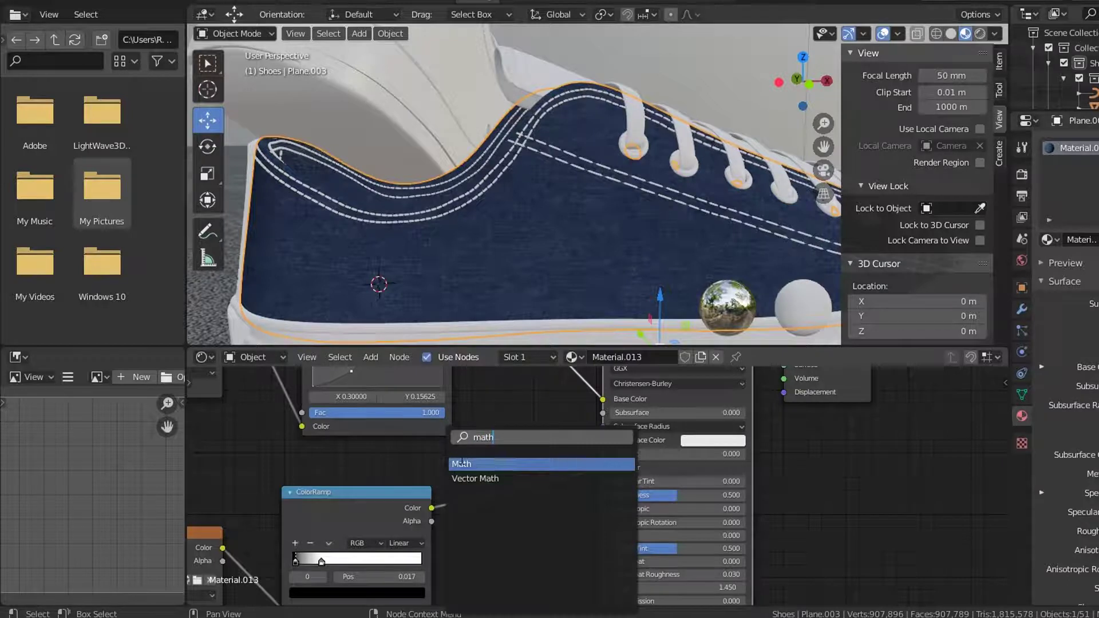
left_click(493, 464)
left_click(465, 507)
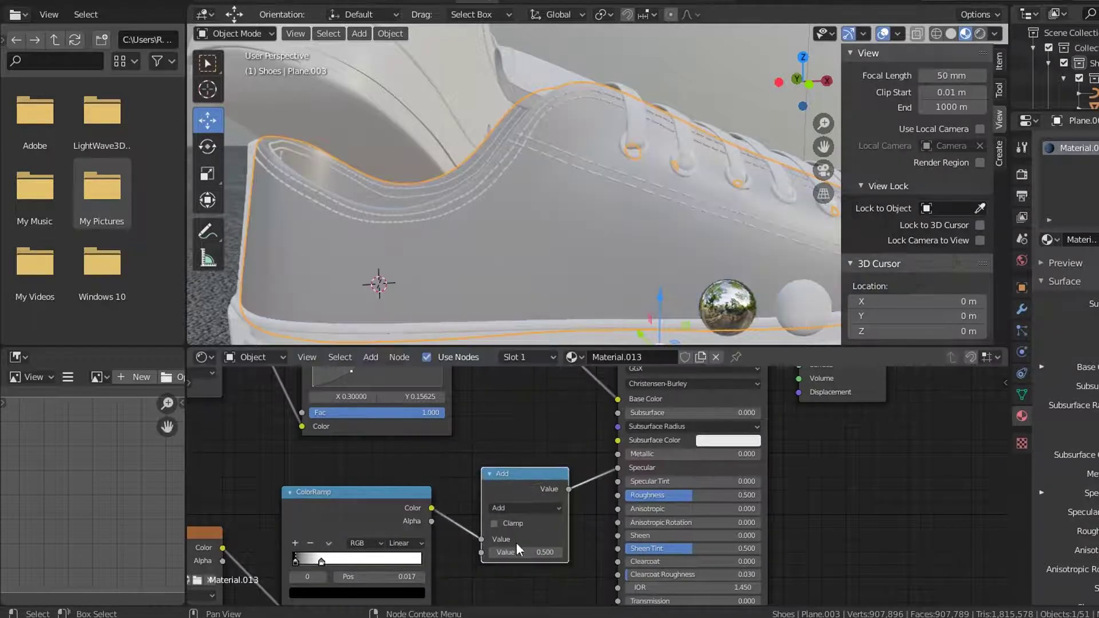
Change the Math node's operation to Multiply and set its second value to 0.300
left_click(534, 509)
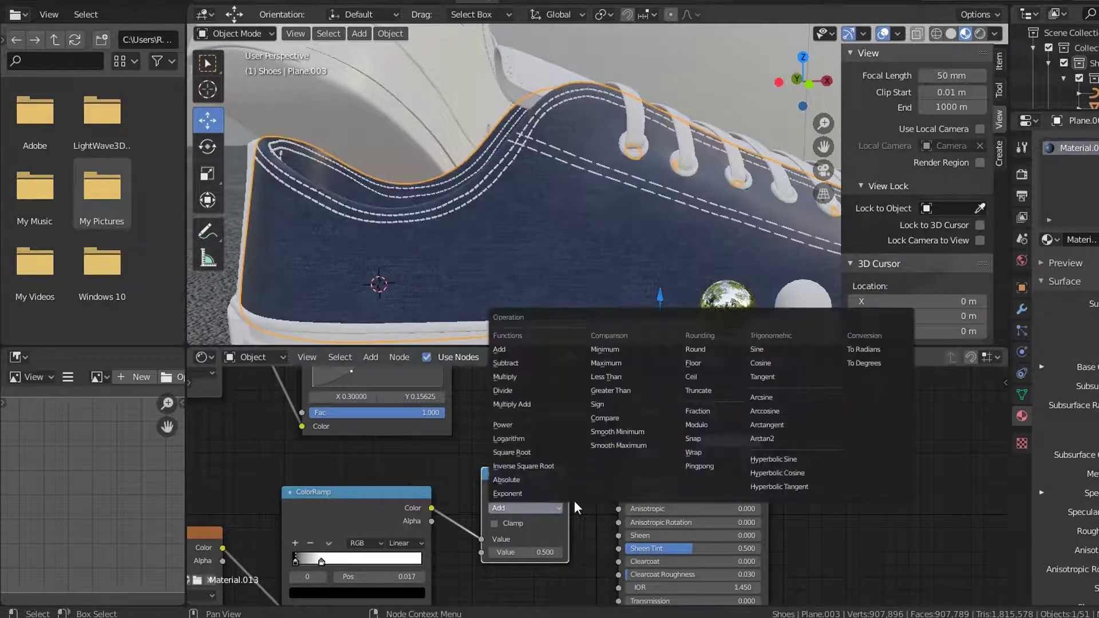
left_click(521, 379)
left_click_drag(545, 553, 545, 552)
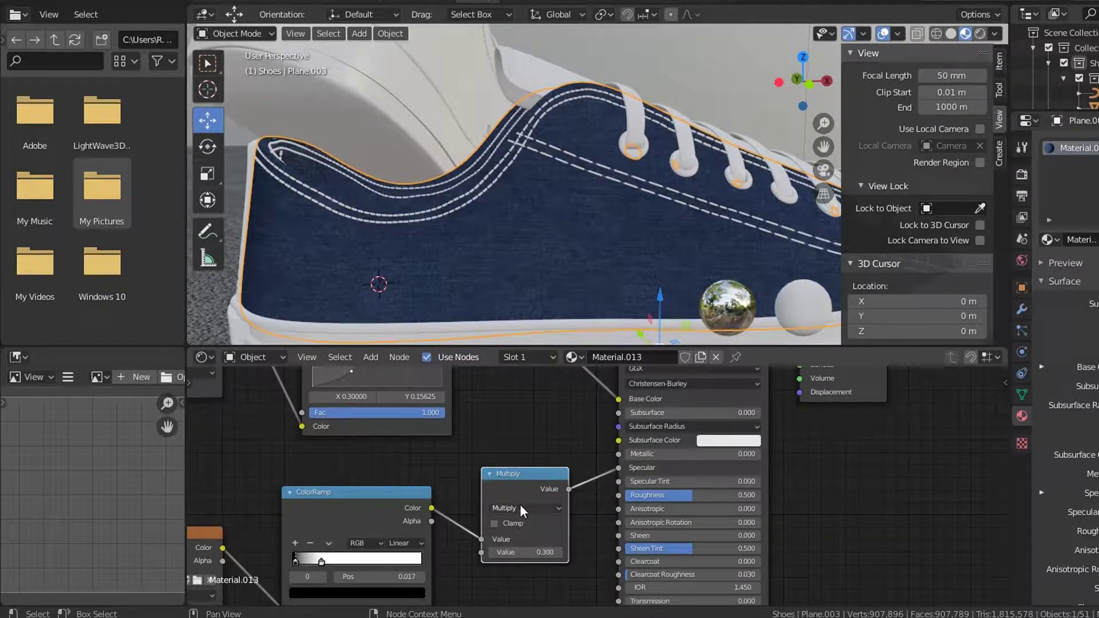
Place the DISP image node just below the GLOSS image node and connect the Mapping node's Vector output to it
scroll(517, 499, "down", 4)
middle_click_drag(516, 498, 513, 344)
scroll(506, 485, "up", 2)
middle_click_drag(506, 484, 527, 433)
left_click_drag(508, 469, 389, 485)
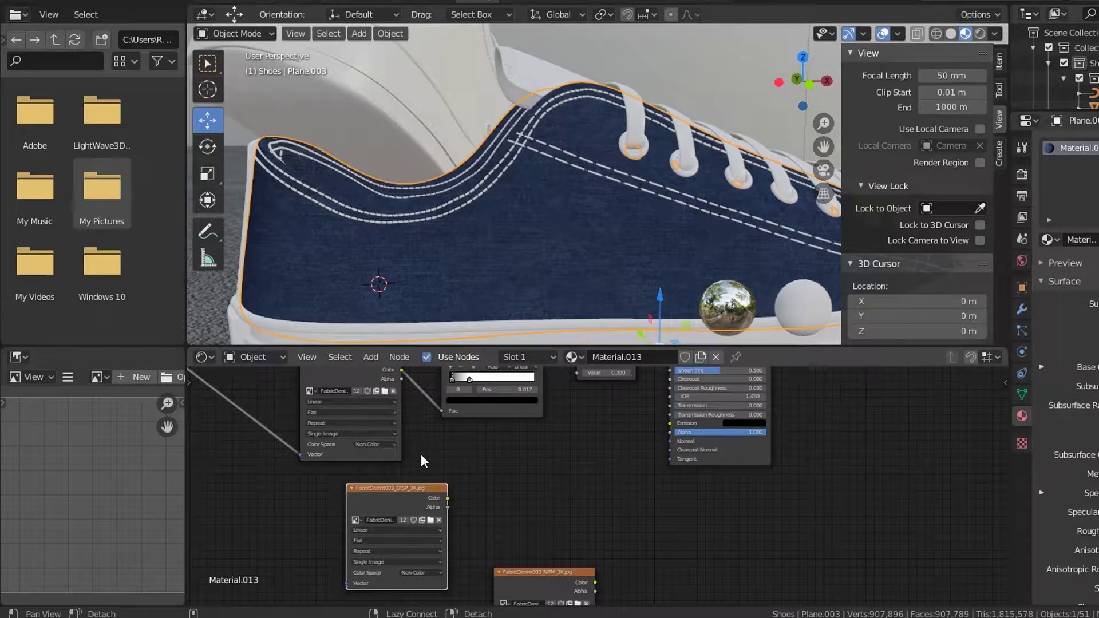
scroll(504, 469, "down", 3)
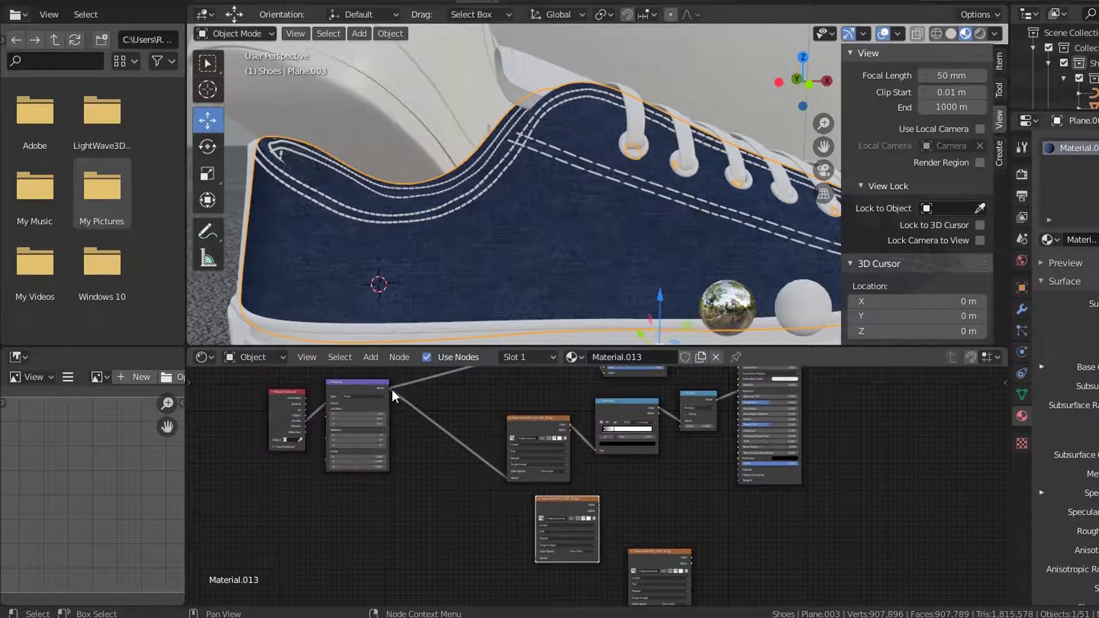
left_click_drag(389, 391, 537, 558)
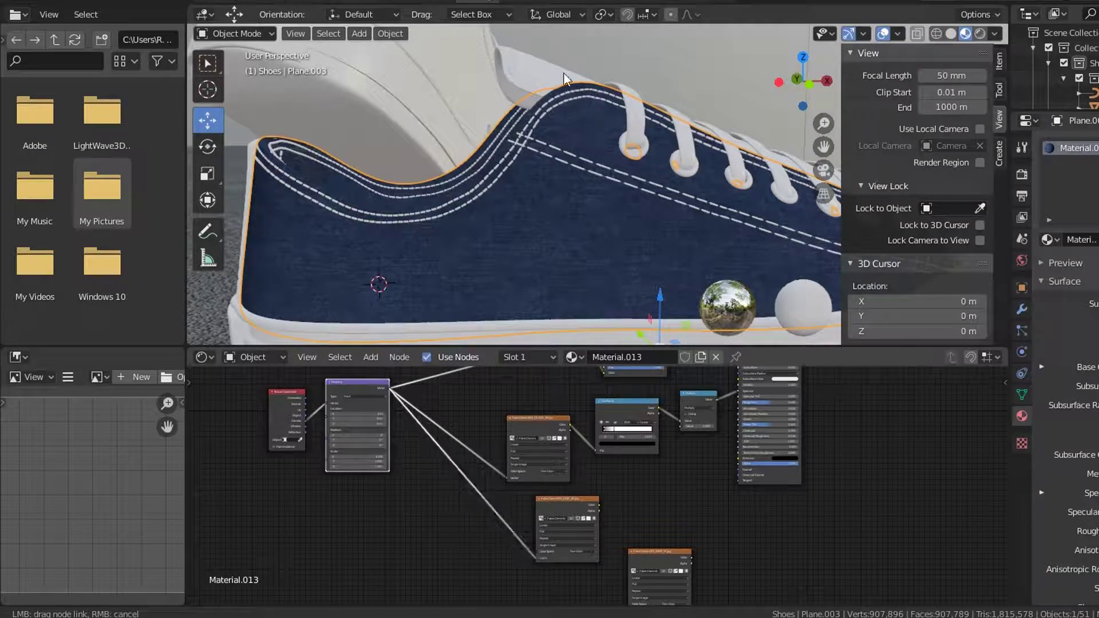
Connect the DISP image's Color output to the Normal input of the Principled BSDF
middle_click_drag(641, 485, 475, 525)
scroll(470, 453, "up", 2)
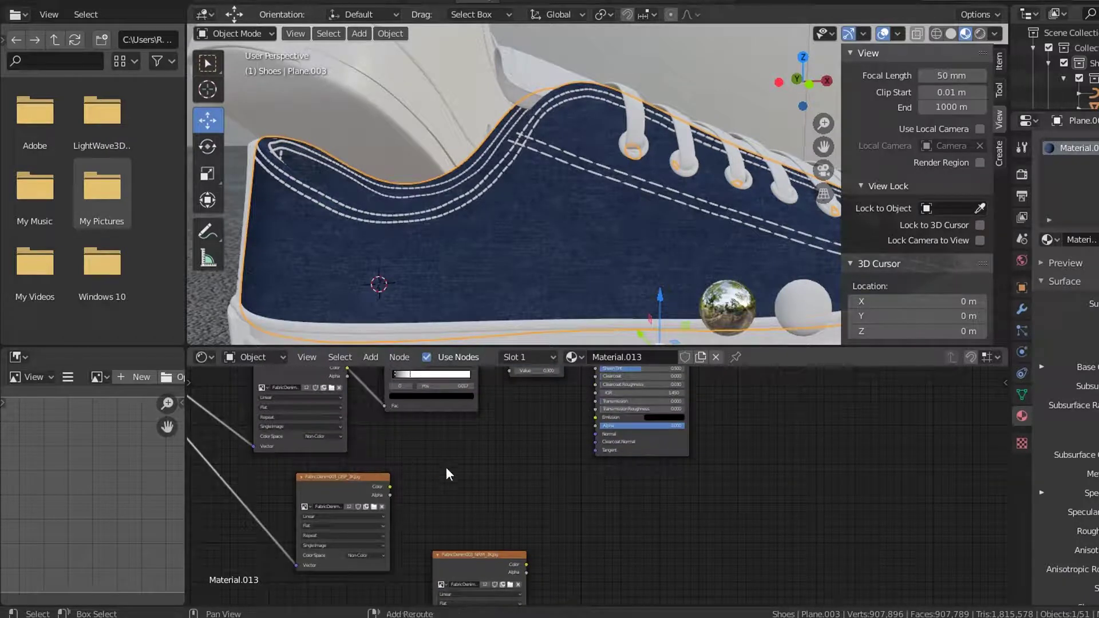
left_click(387, 485)
left_click_drag(532, 444, 598, 434)
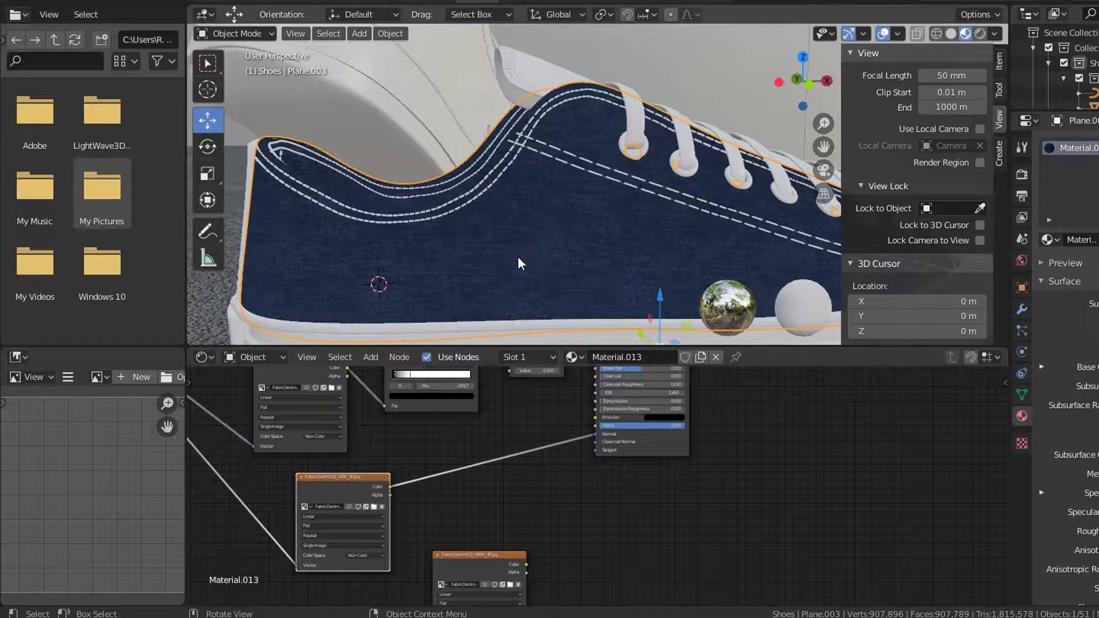
Insert a Bump node between the DISP image and the Principled BSDF, feeding the image's Color into the Bump's Height input
key("shift+a")
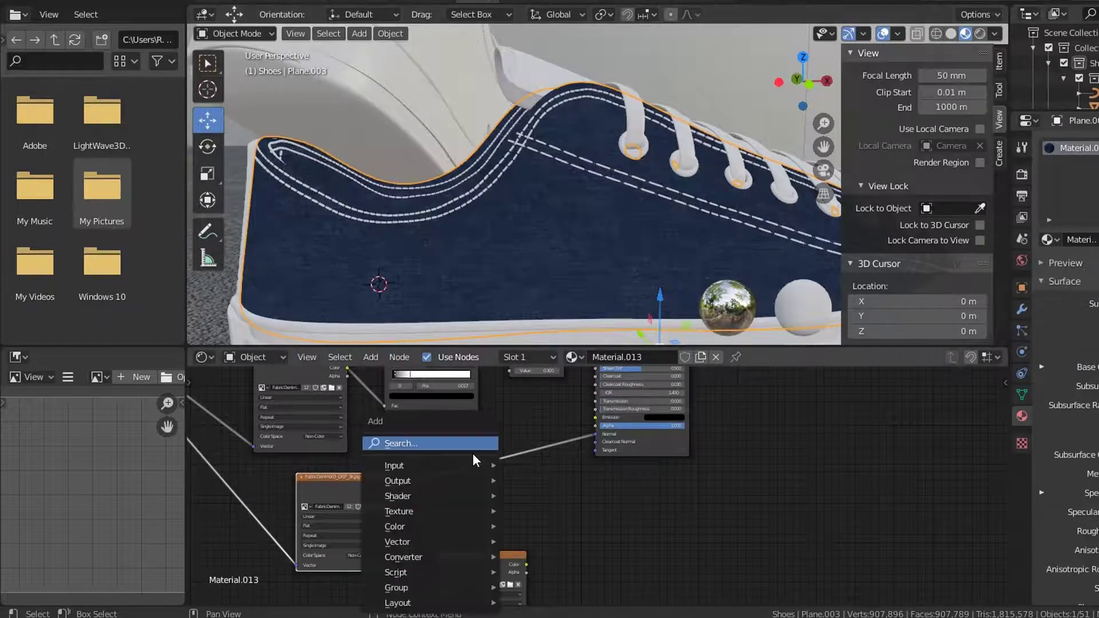
left_click(467, 448)
type("bump")
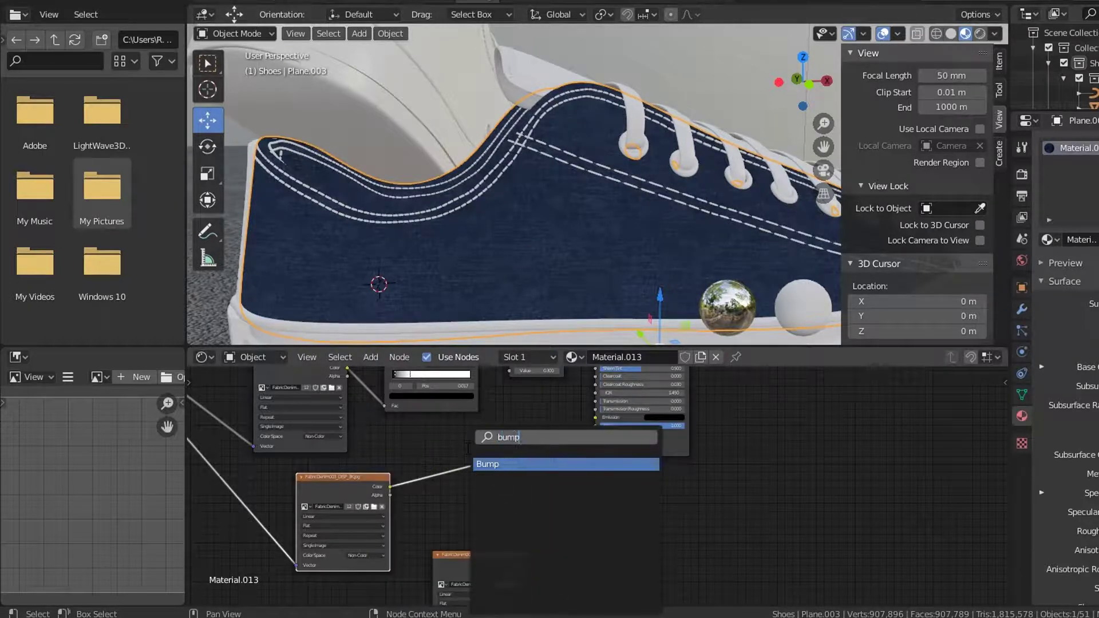
key("Return")
left_click(462, 492)
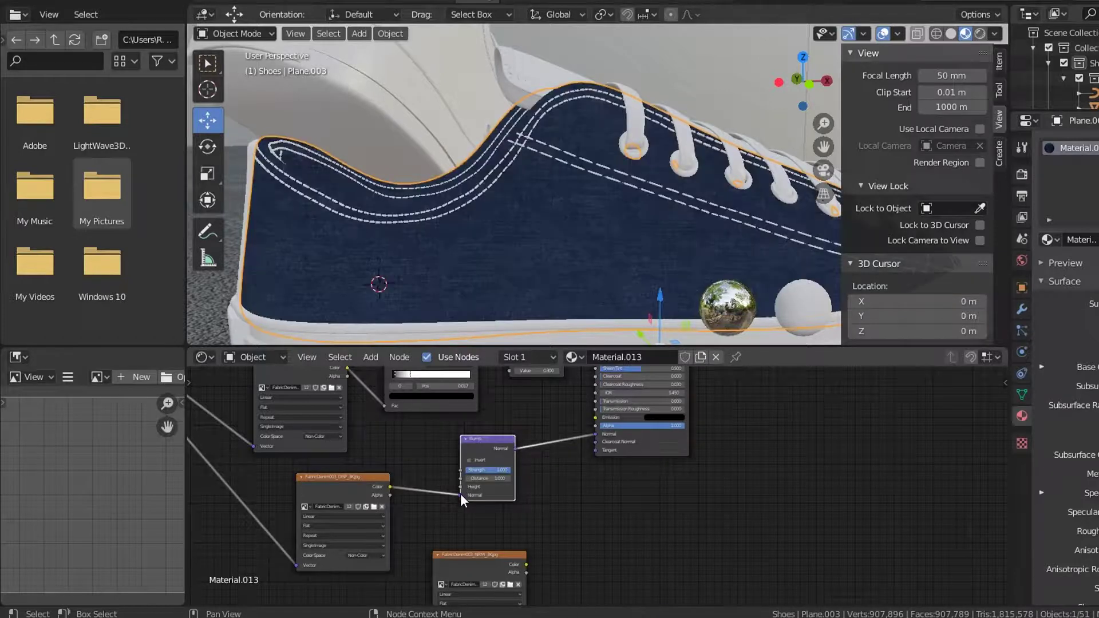
mouse_move(457, 494)
left_mouse_down()
mouse_move(394, 488)
mouse_move(456, 491)
left_mouse_up()
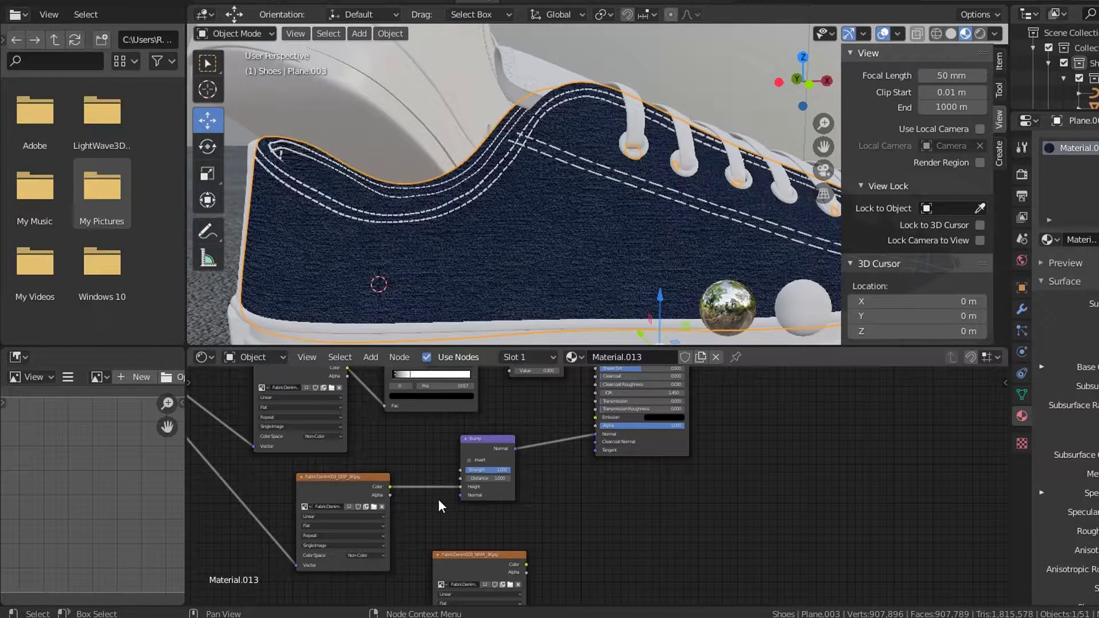
Place the NRM image node below the DISP image node and connect its Color output to the Bump node's Normal input
middle_click_drag(449, 496, 509, 443)
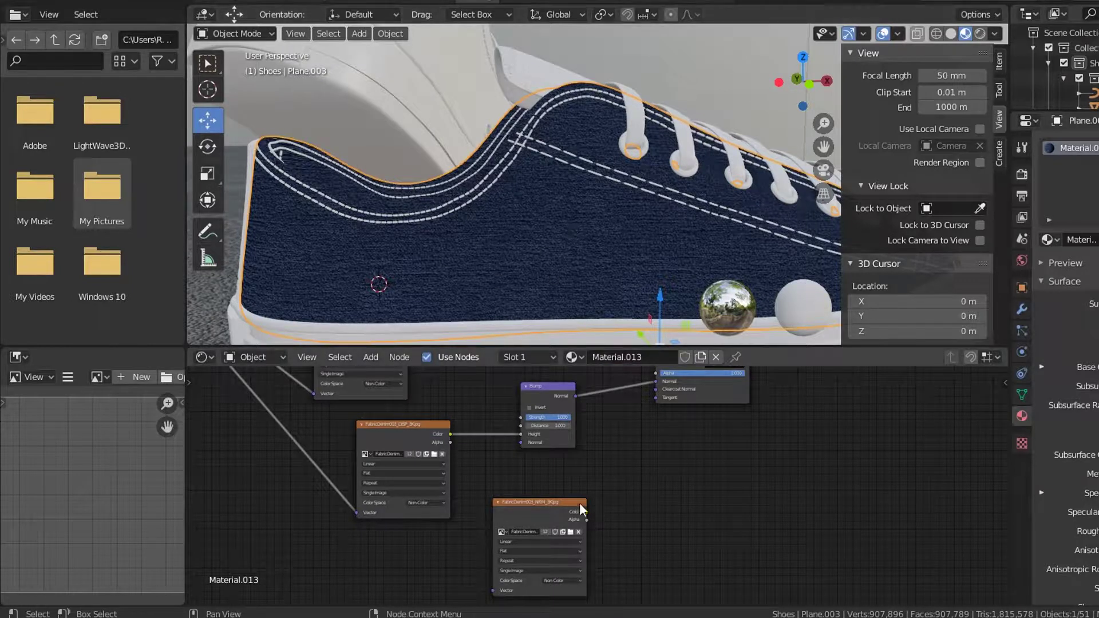
left_click_drag(511, 518, 396, 530)
left_click_drag(556, 404, 593, 441)
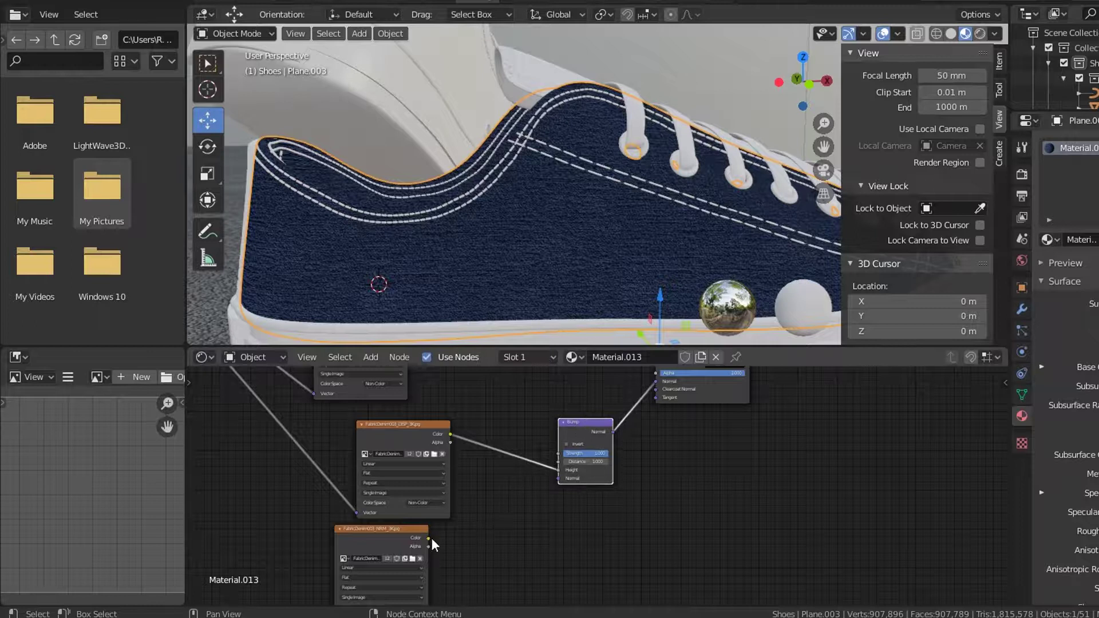
left_click_drag(428, 538, 558, 479)
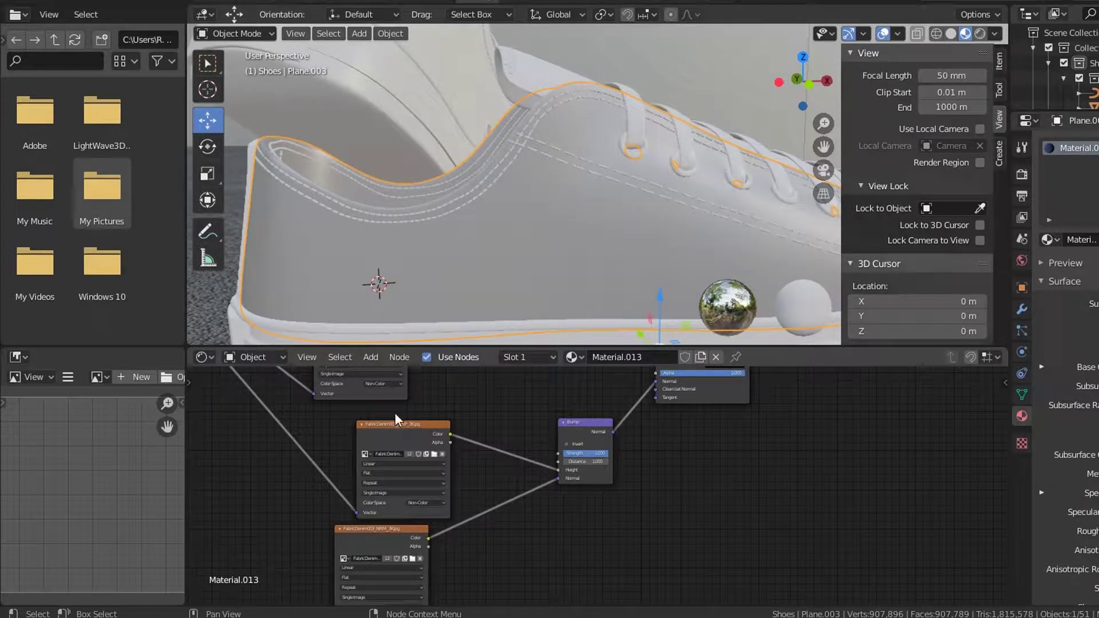
Make room by shifting the DISP image node, and insert a Normal Map node between the NRM image and the Bump's Normal input
right_click_drag(391, 411, 396, 423, "ctrl")
left_click_drag(383, 423, 352, 410)
key("shift+a")
left_click(467, 438)
type("nor")
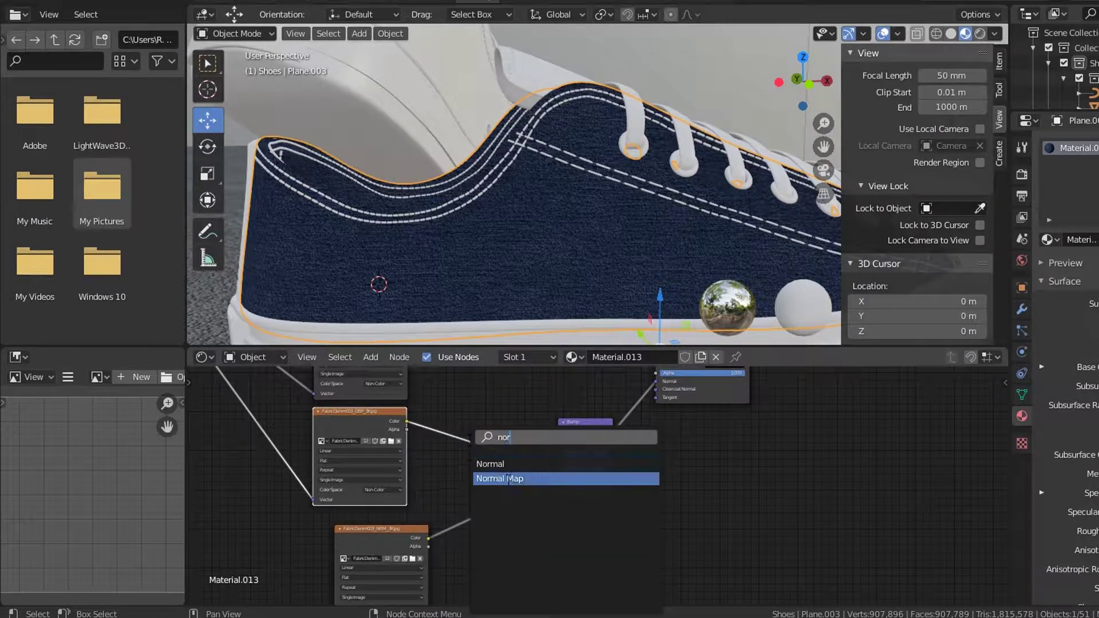
left_click(508, 479)
left_click(474, 492)
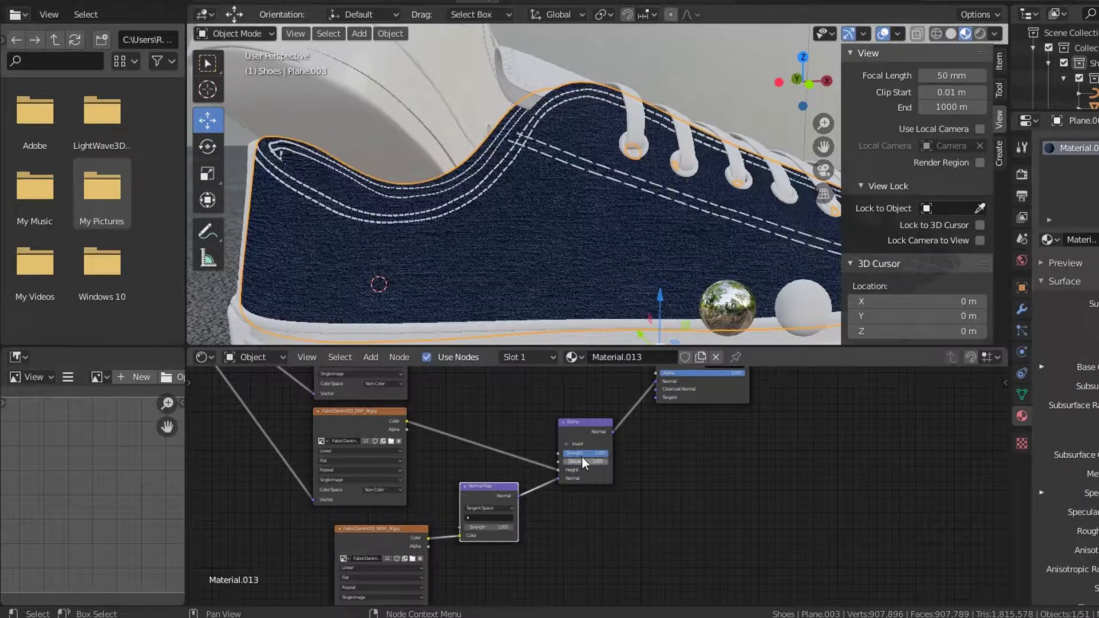
Review the denim material's node tree and examine the fabric on the shoe from the side and from above
scroll(582, 456, "down", 4)
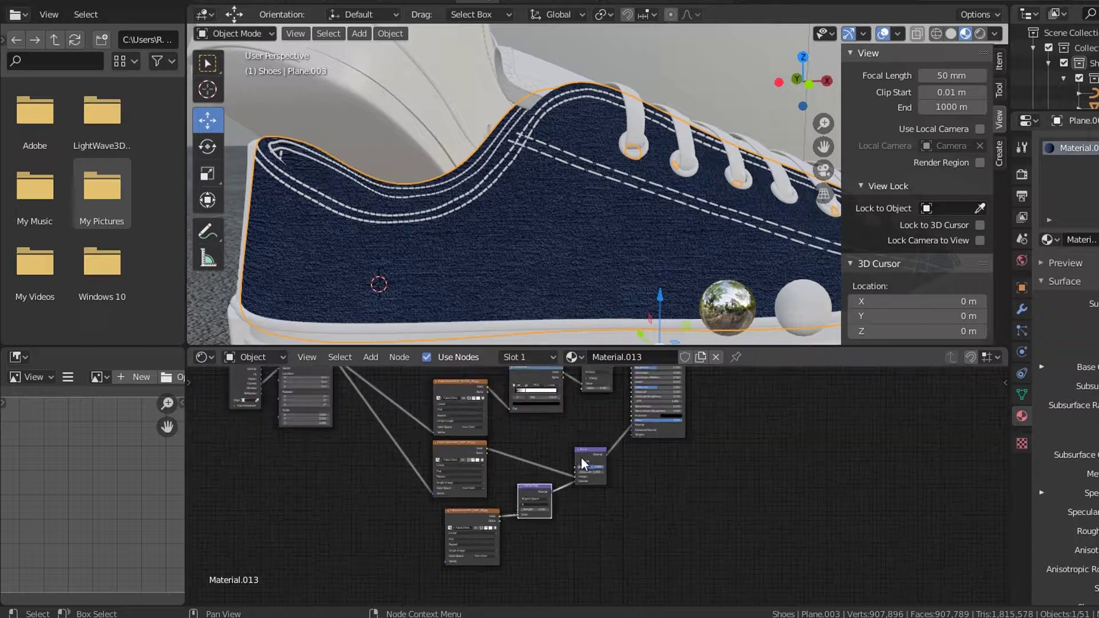
scroll(577, 422, "up", 5)
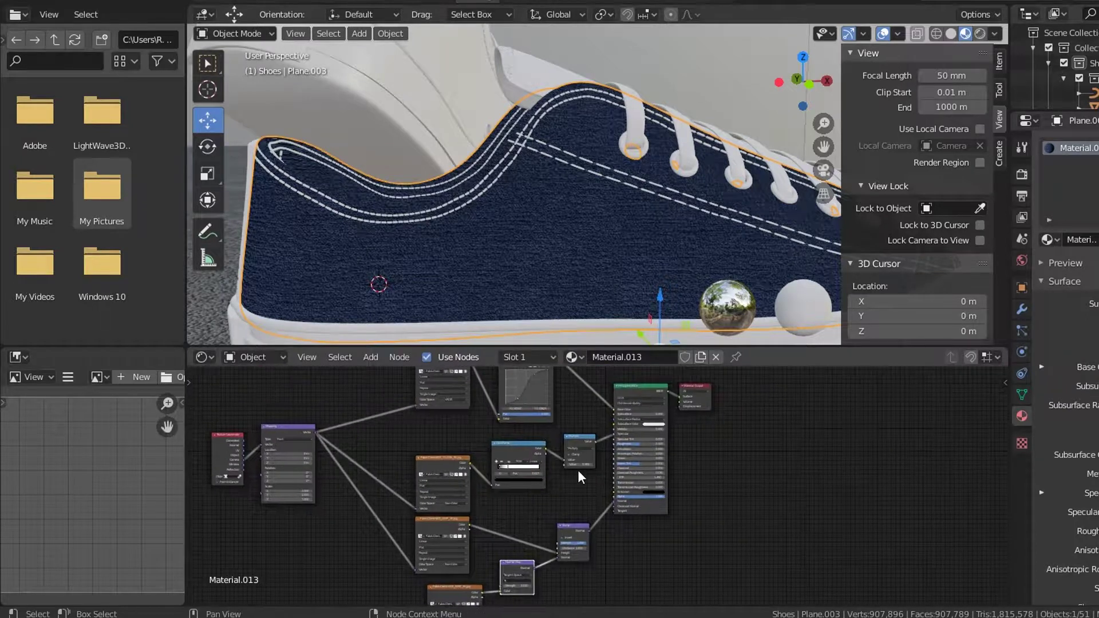
scroll(580, 504, "down", 2)
mouse_move(575, 489)
middle_mouse_down()
mouse_move(552, 537)
mouse_move(589, 473)
middle_mouse_up()
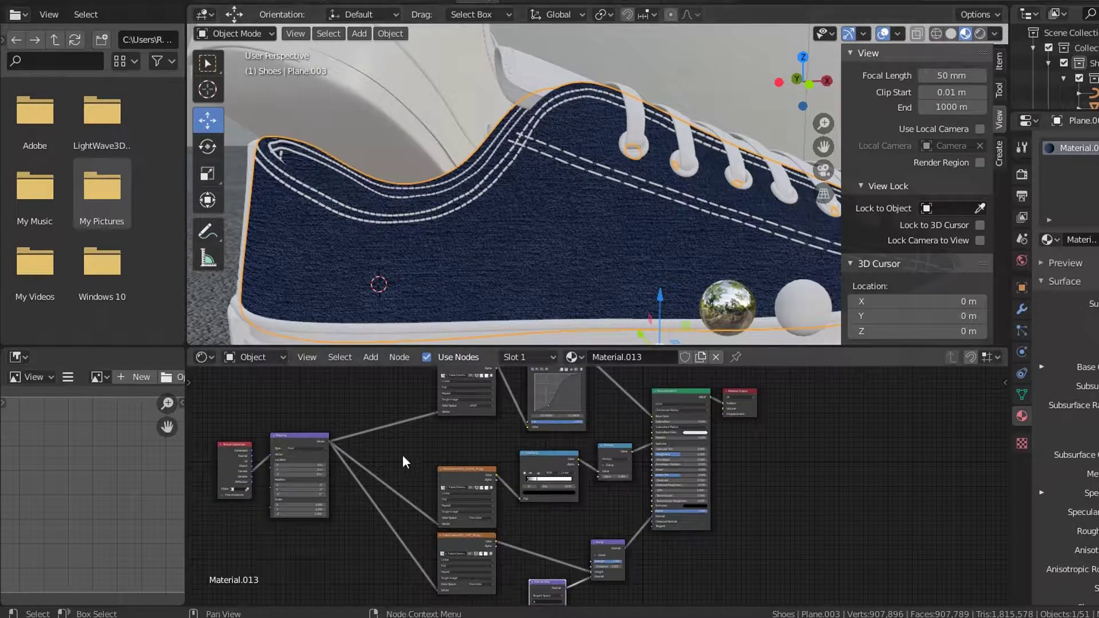
scroll(592, 263, "down", 3)
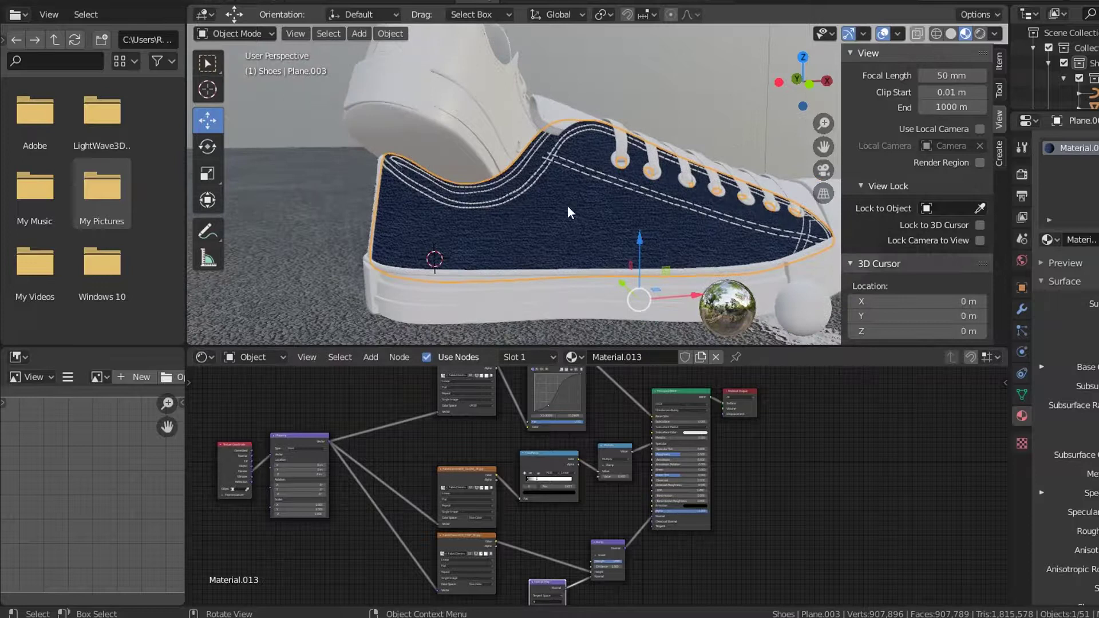
middle_click_drag(617, 226, 497, 263)
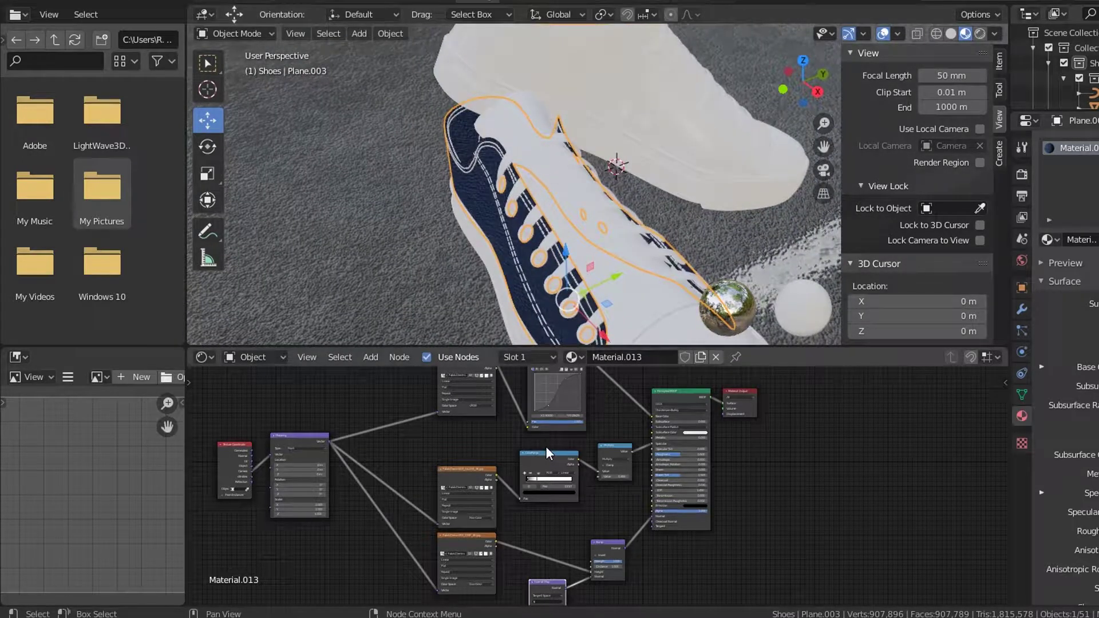
scroll(545, 445, "down", 1)
scroll(590, 142, "down", 2)
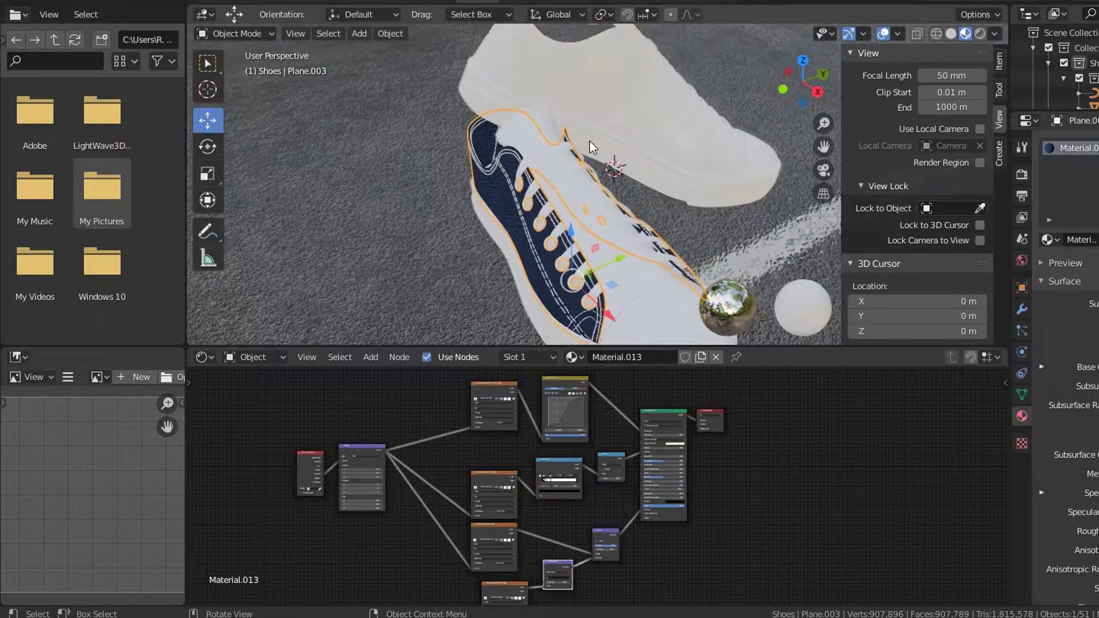
scroll(618, 139, "down", 1)
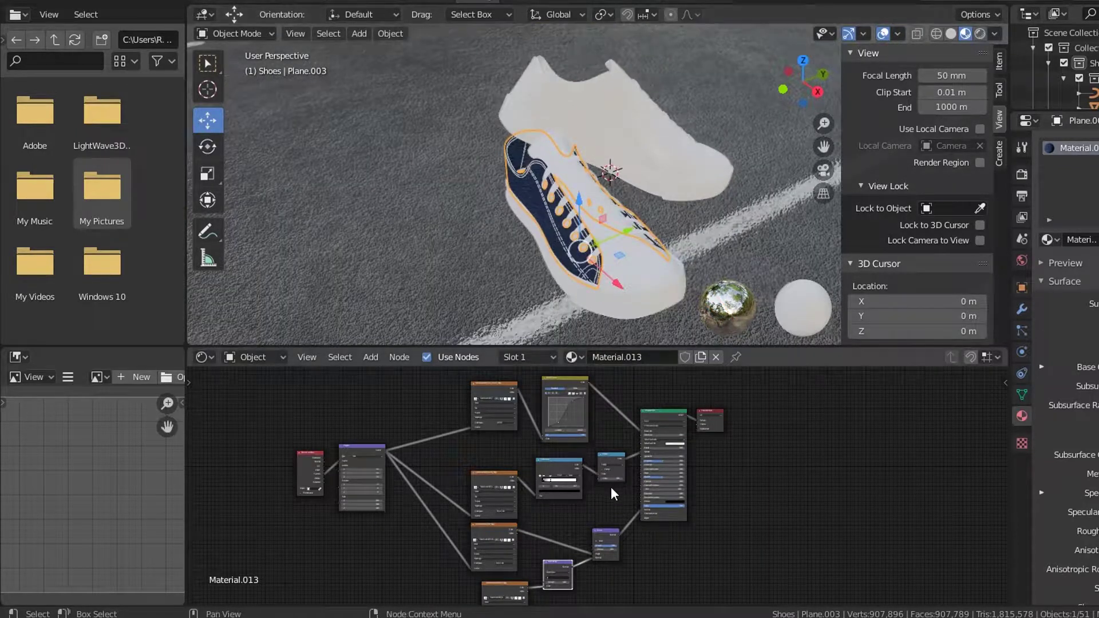
scroll(611, 486, "down", 1)
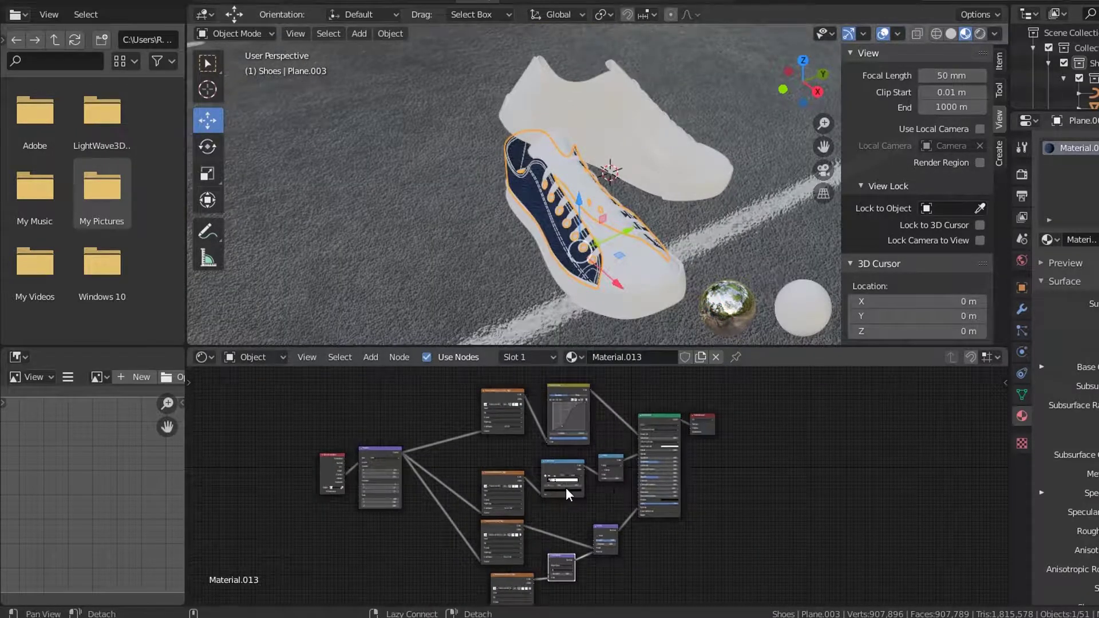
Copy the denim material's complete node tree and create a new material for the shoe's tongue piece, Plane.004
scroll(569, 480, "down", 1)
left_click_drag(360, 403, 709, 589)
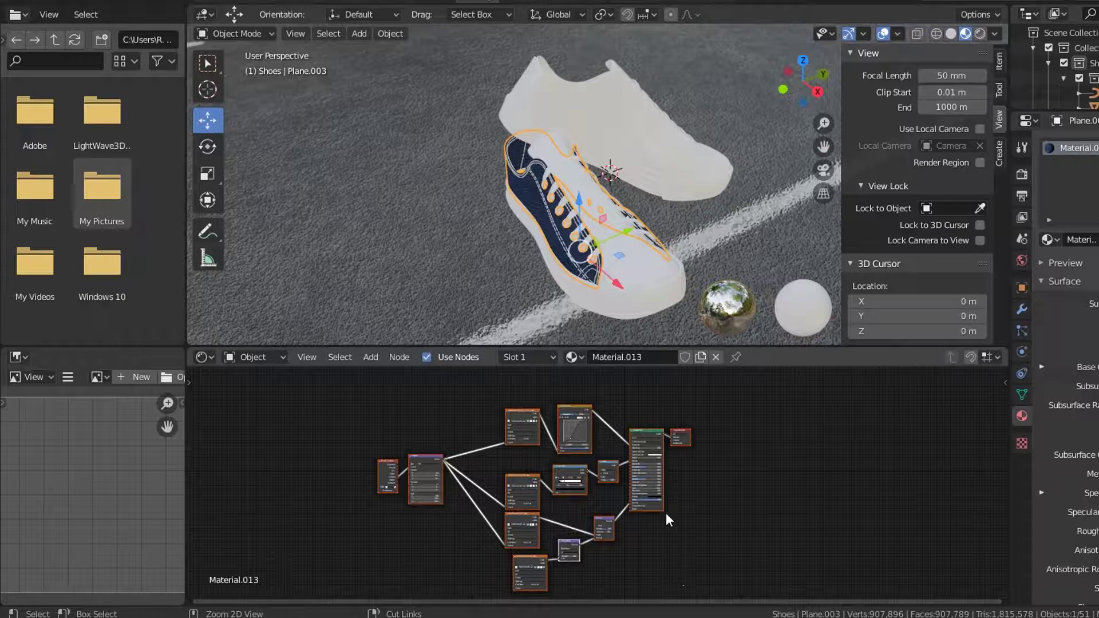
left_click(585, 204)
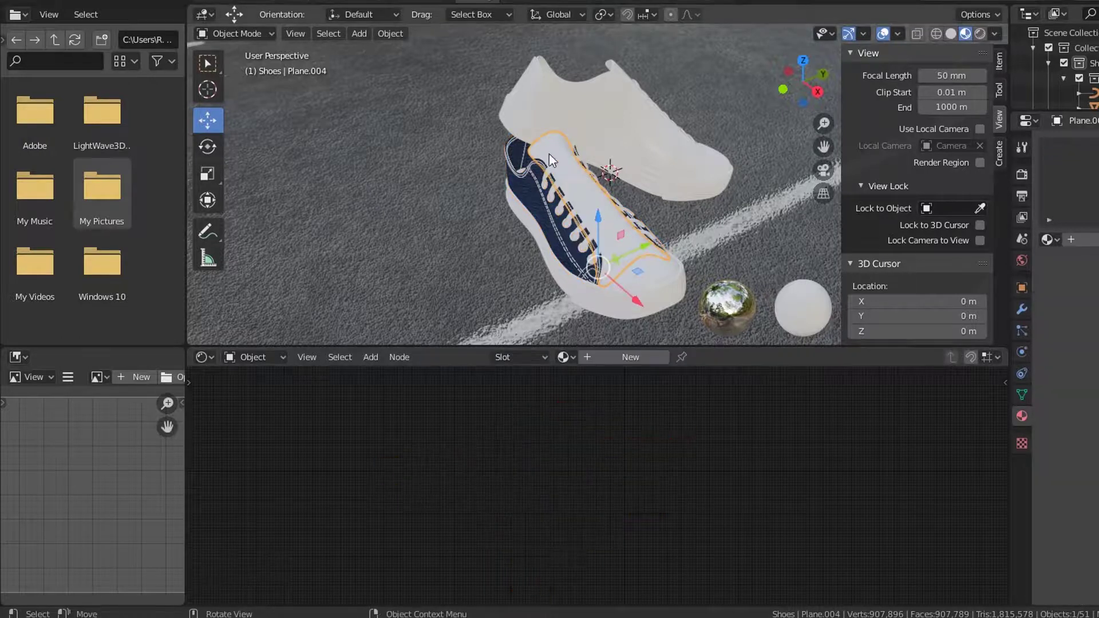
left_click(616, 360)
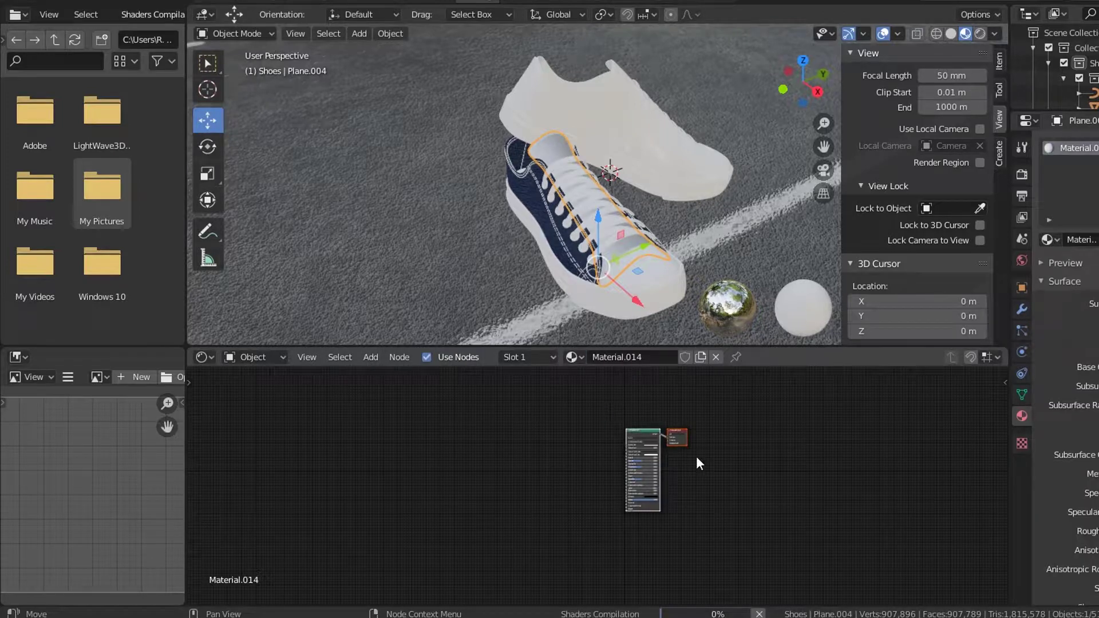
Replace the tongue material's default nodes with the copied denim node tree
left_click_drag(633, 427, 699, 496)
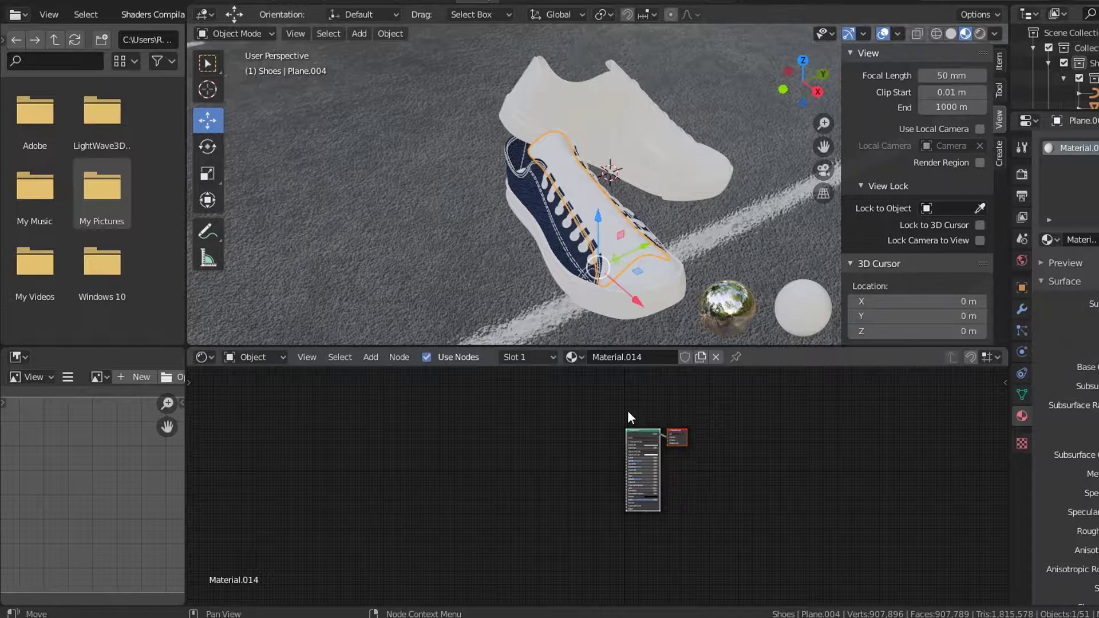
key("Delete")
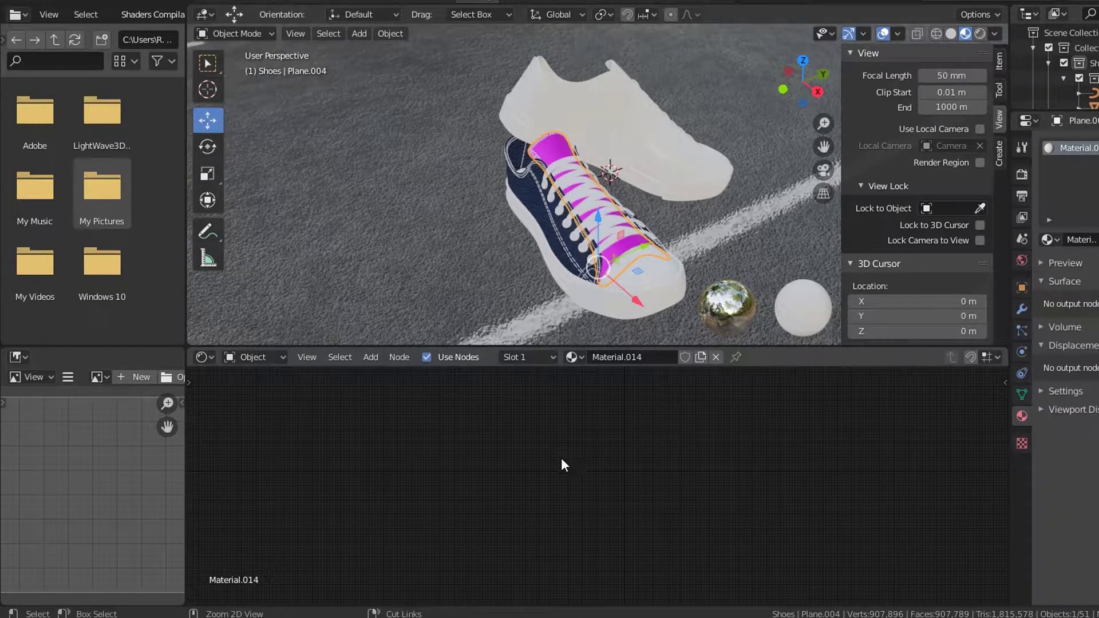
key("ctrl+v")
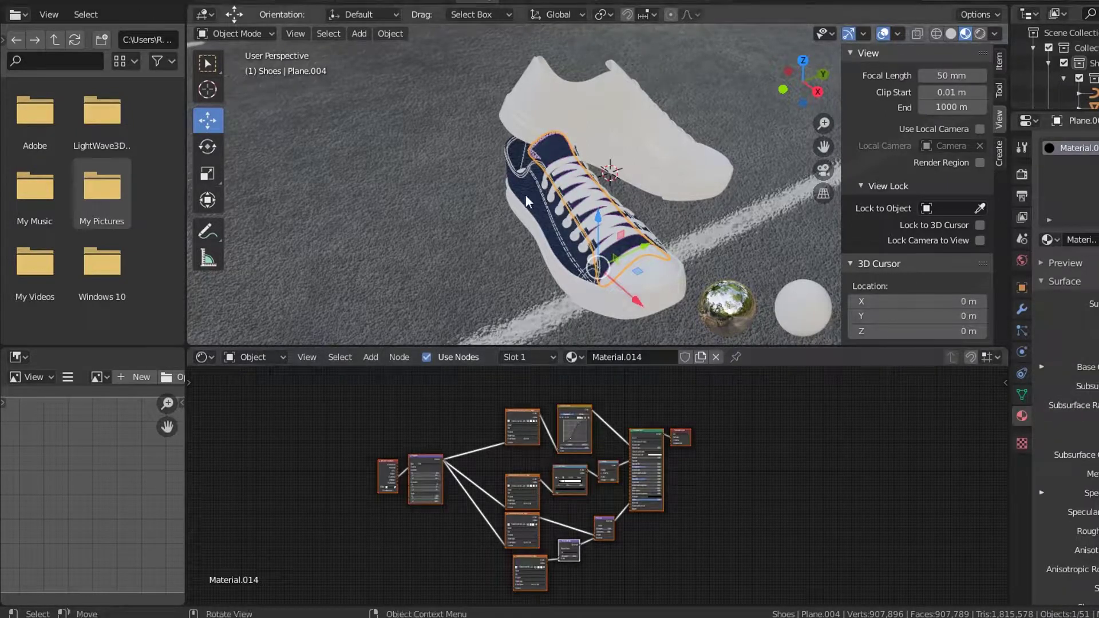
Give the second shoe's upper and the heel strips of both shoes new materials using the copied denim node tree
left_click(590, 104)
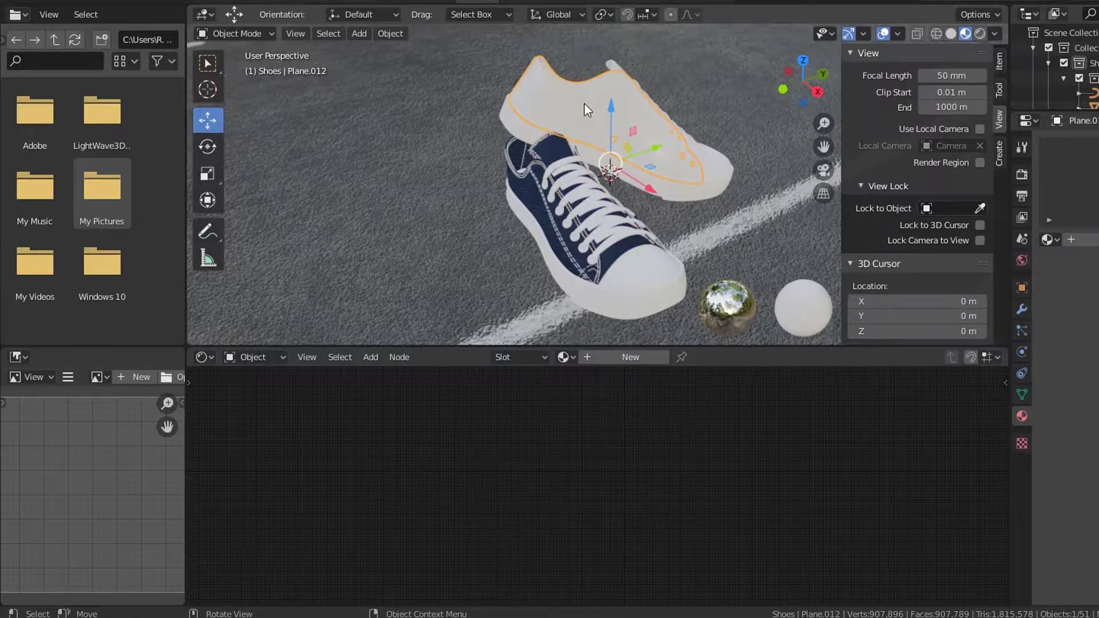
left_click(623, 357)
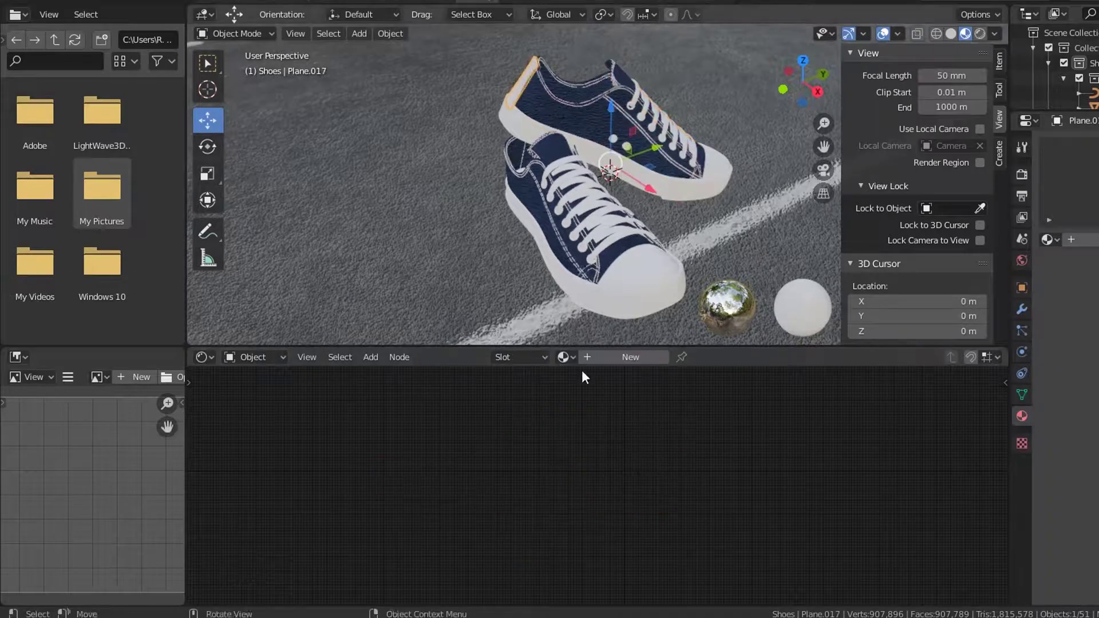
left_click(623, 358)
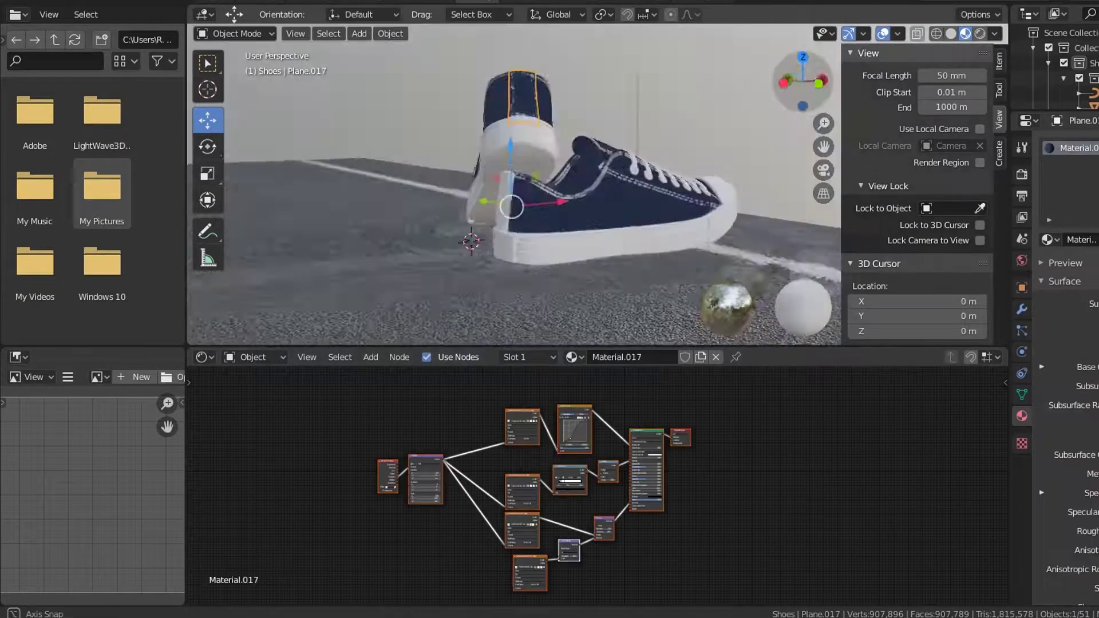
left_click(623, 357)
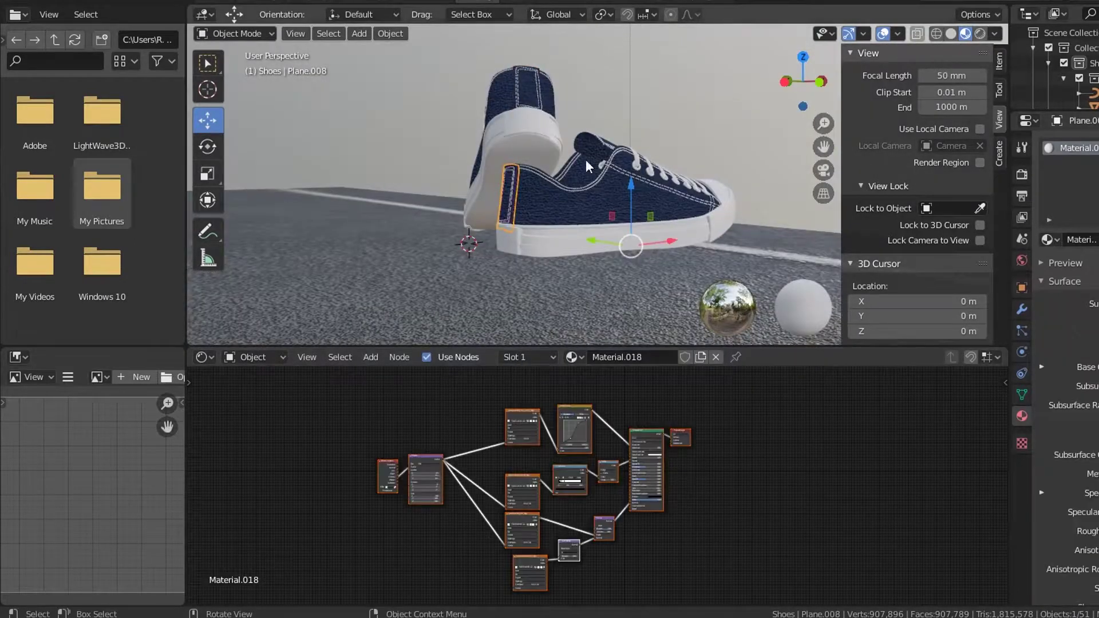
View the finished denim shoes through the scene camera and save the Blender file
key("KP_0")
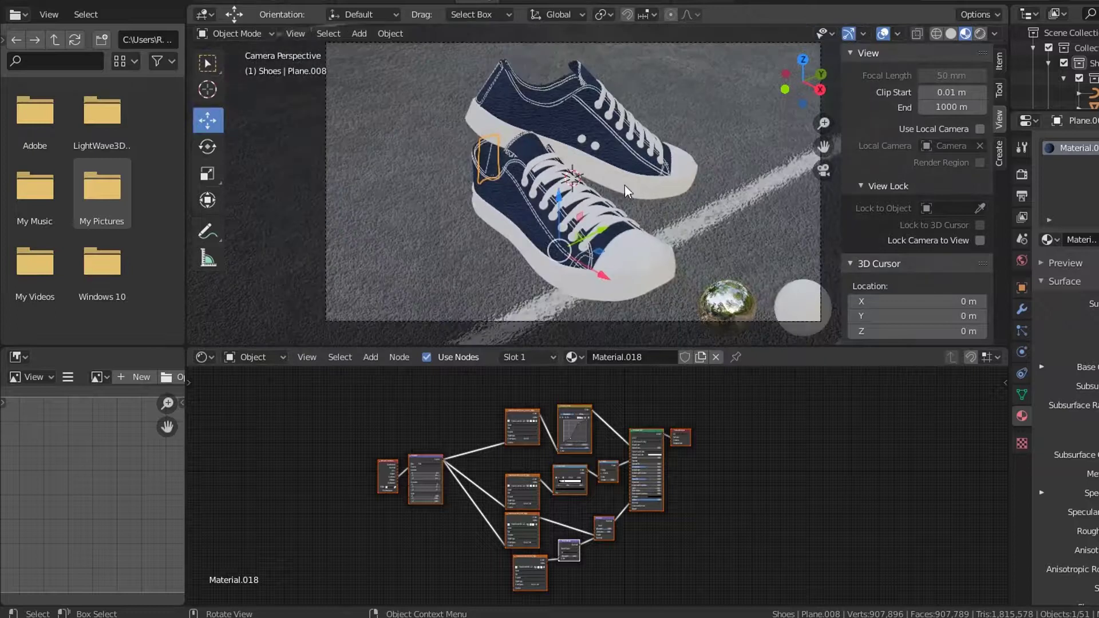
left_click(518, 155)
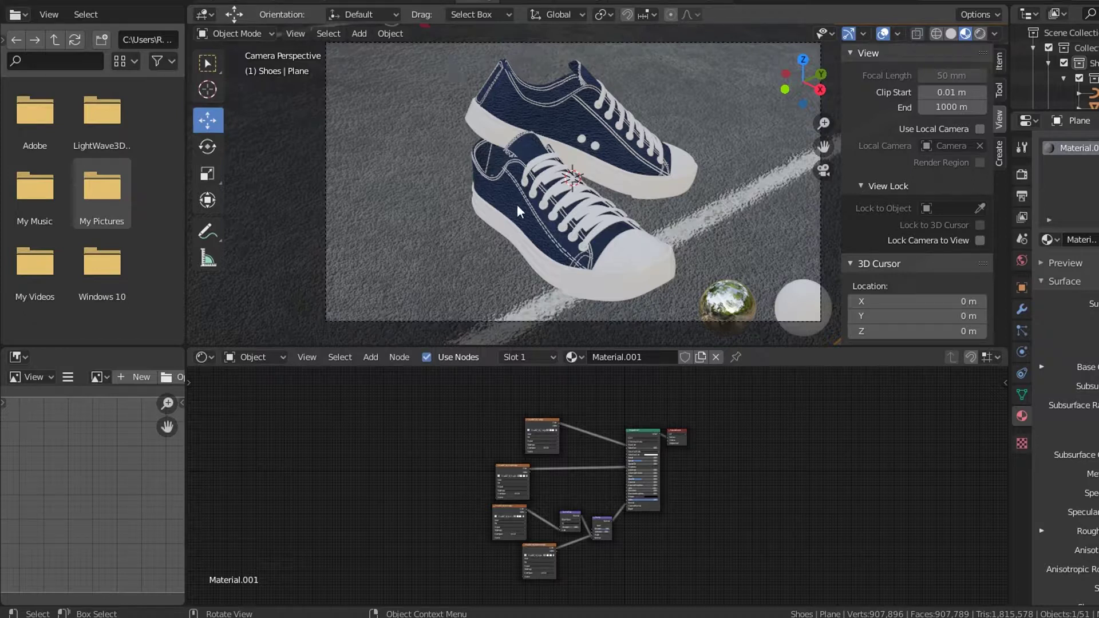
key("ctrl+s")
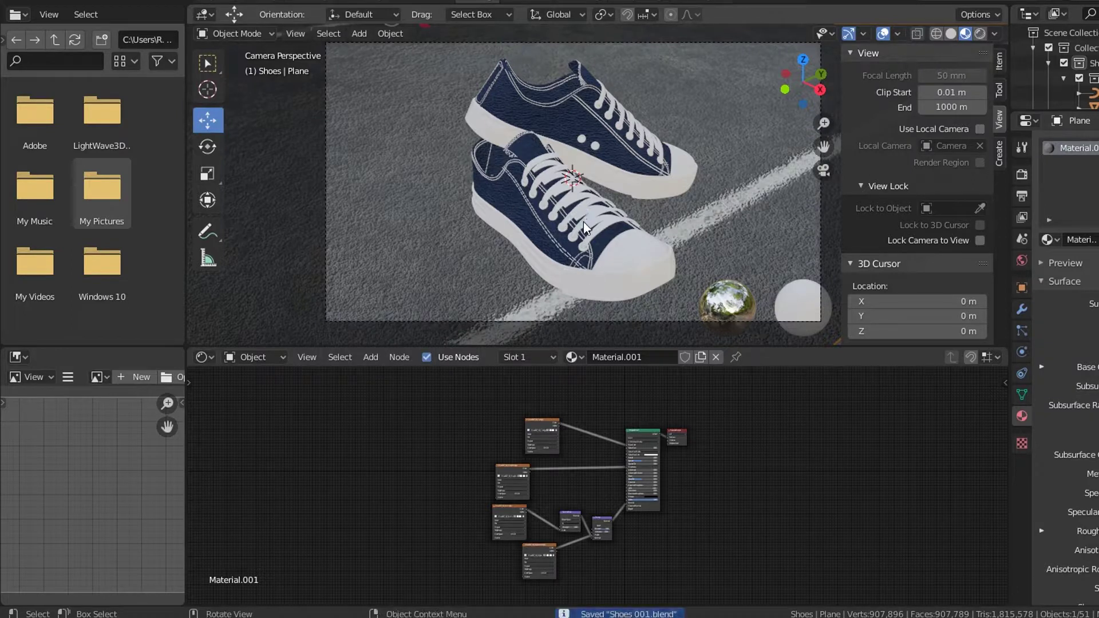